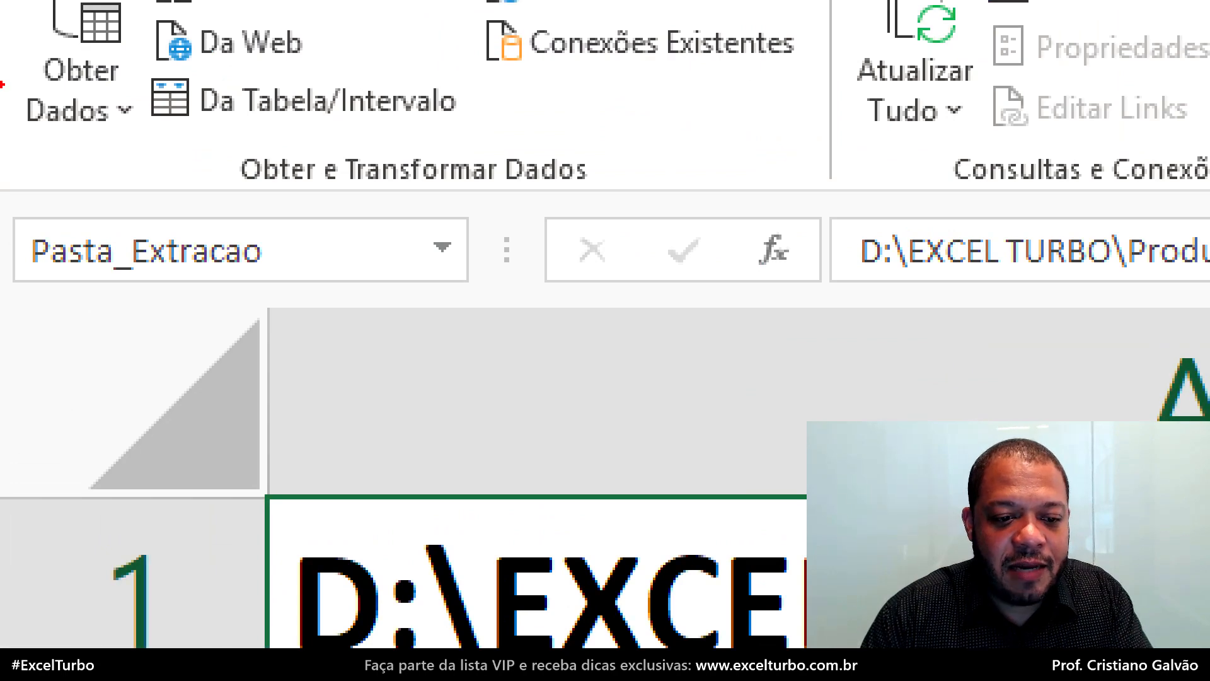
{"action": "mouse_move", "coordinate": [45, 288]}
{"action": "left_mouse_down"}
{"action": "mouse_move", "coordinate": [301, 272]}
{"action": "mouse_move", "coordinate": [1, 115]}
{"action": "mouse_move", "coordinate": [28, 312]}
{"action": "mouse_move", "coordinate": [63, 329]}
{"action": "left_mouse_up"}
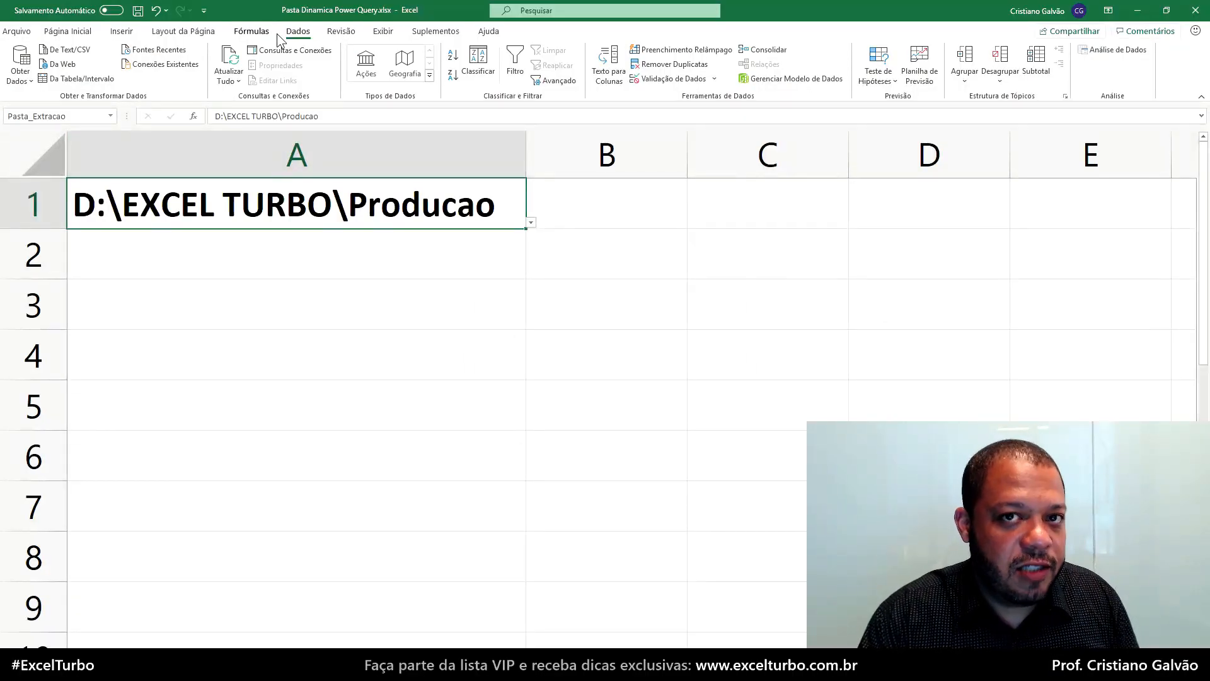
- Import data from the folder D:\EXCEL TURBO\Teste and open its file list for transformation in Power Query
{"action": "left_click", "coordinate": [9, 85]}
{"action": "mouse_move", "coordinate": [55, 108]}
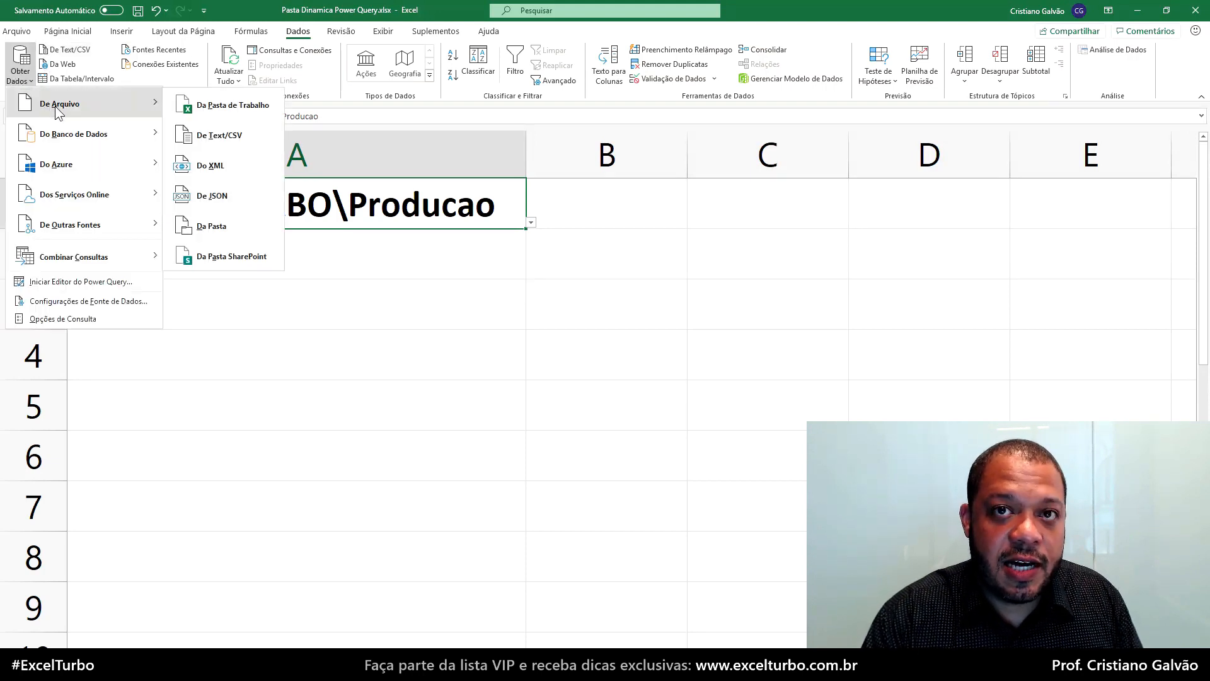
{"action": "left_click", "coordinate": [220, 231]}
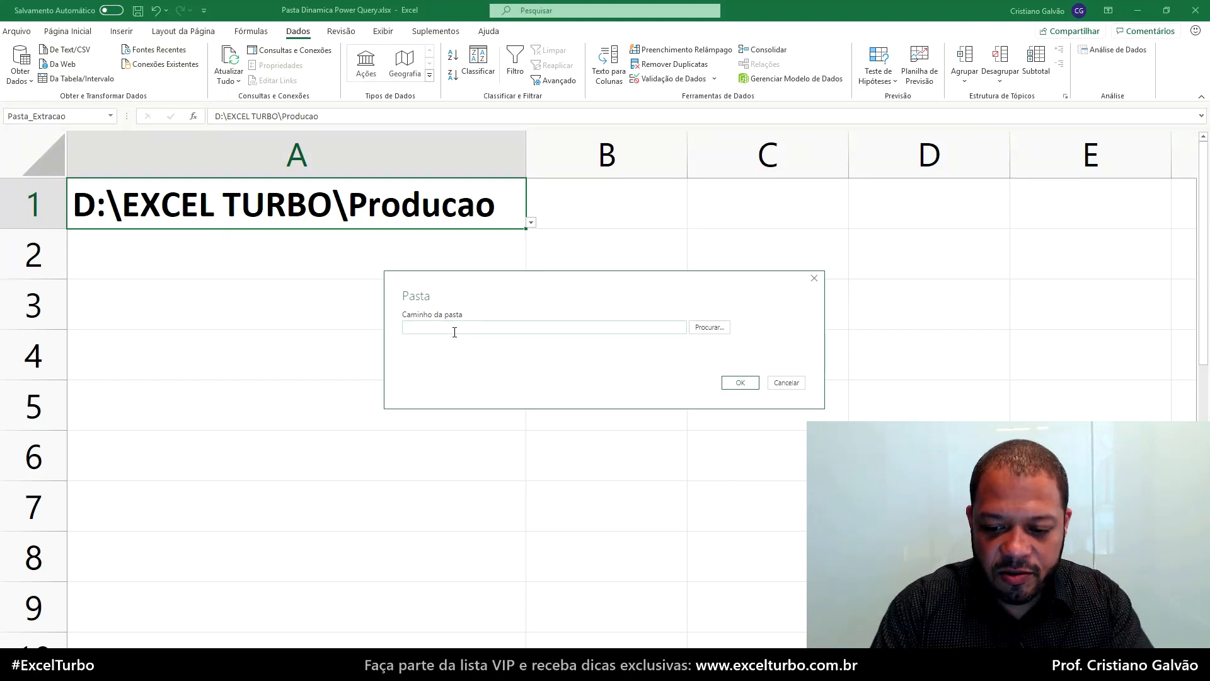
{"action": "type", "text": "D:"}
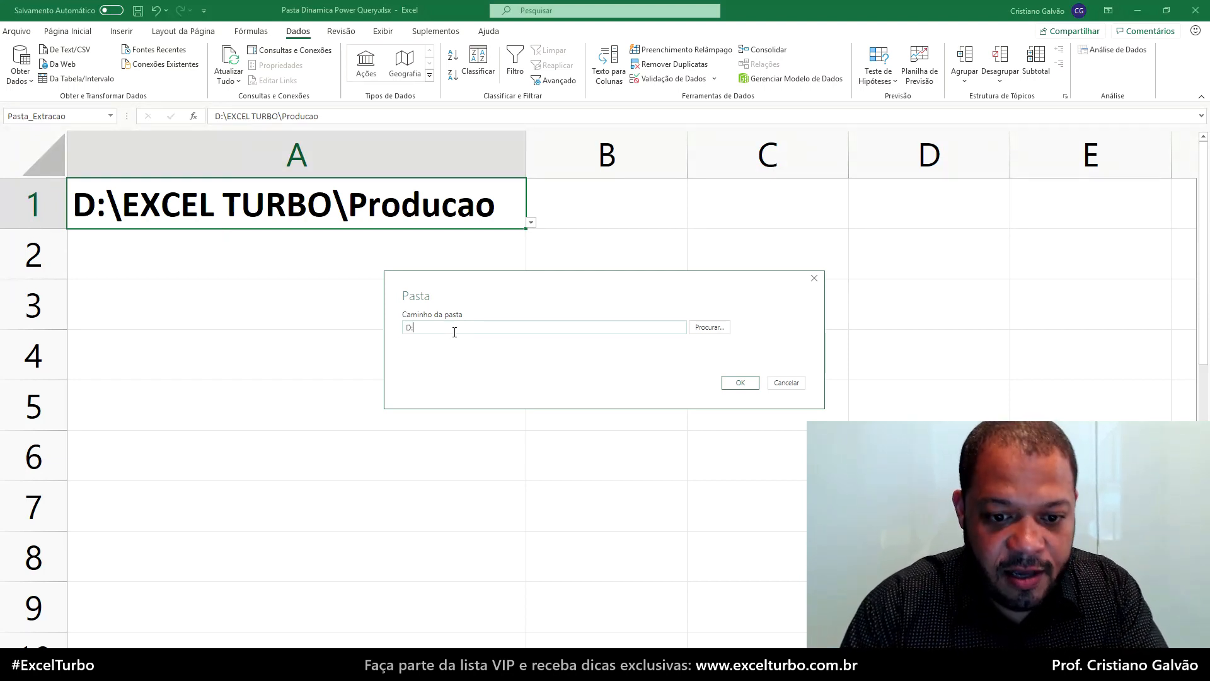
{"action": "type", "text": "\\E"}
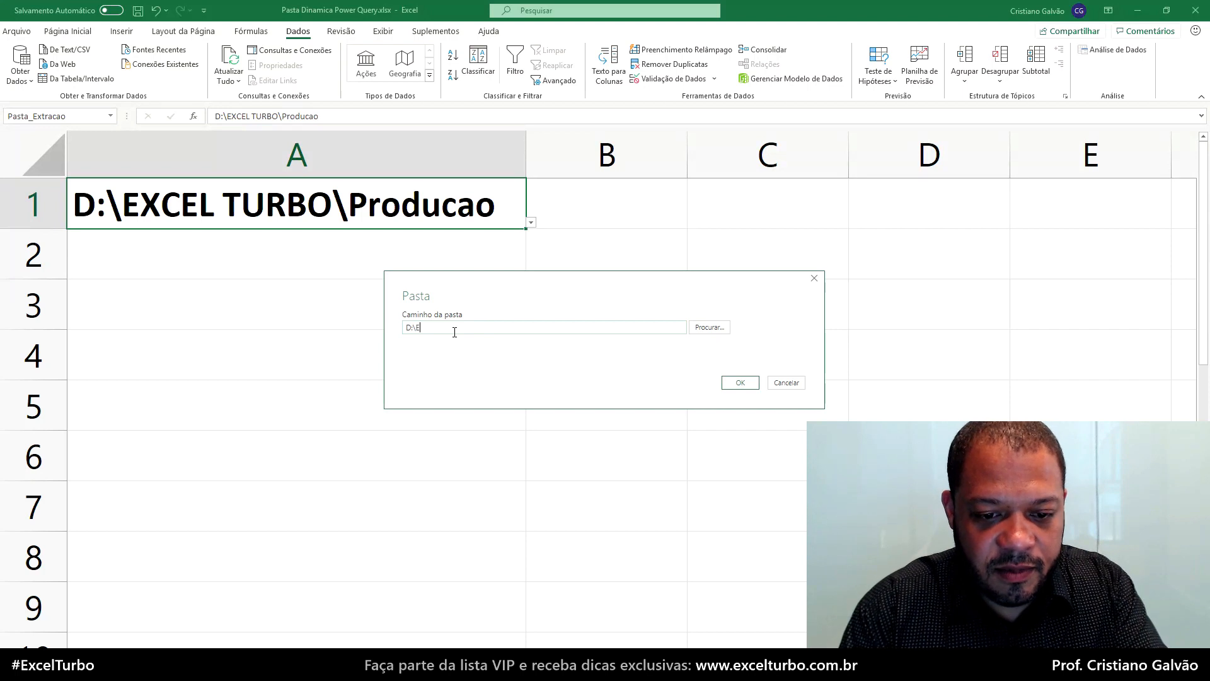
{"action": "type", "text": "XCEL TURBO\\Tes"}
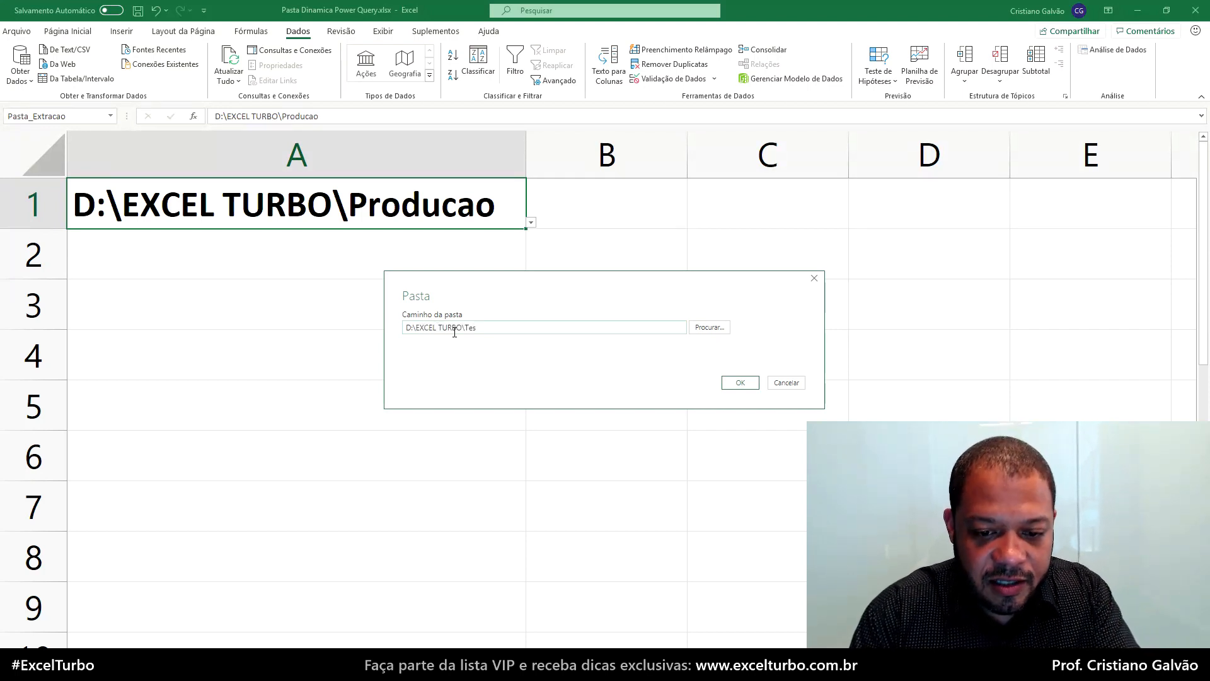
{"action": "type", "text": "te"}
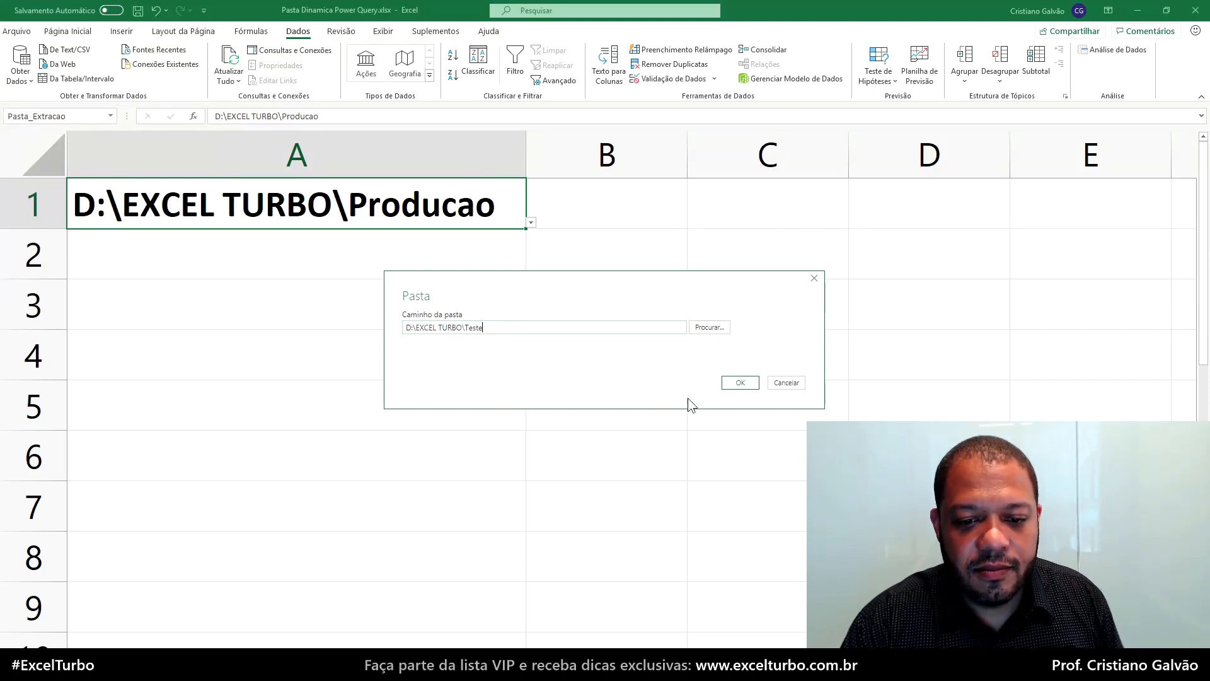
{"action": "left_click", "coordinate": [724, 382]}
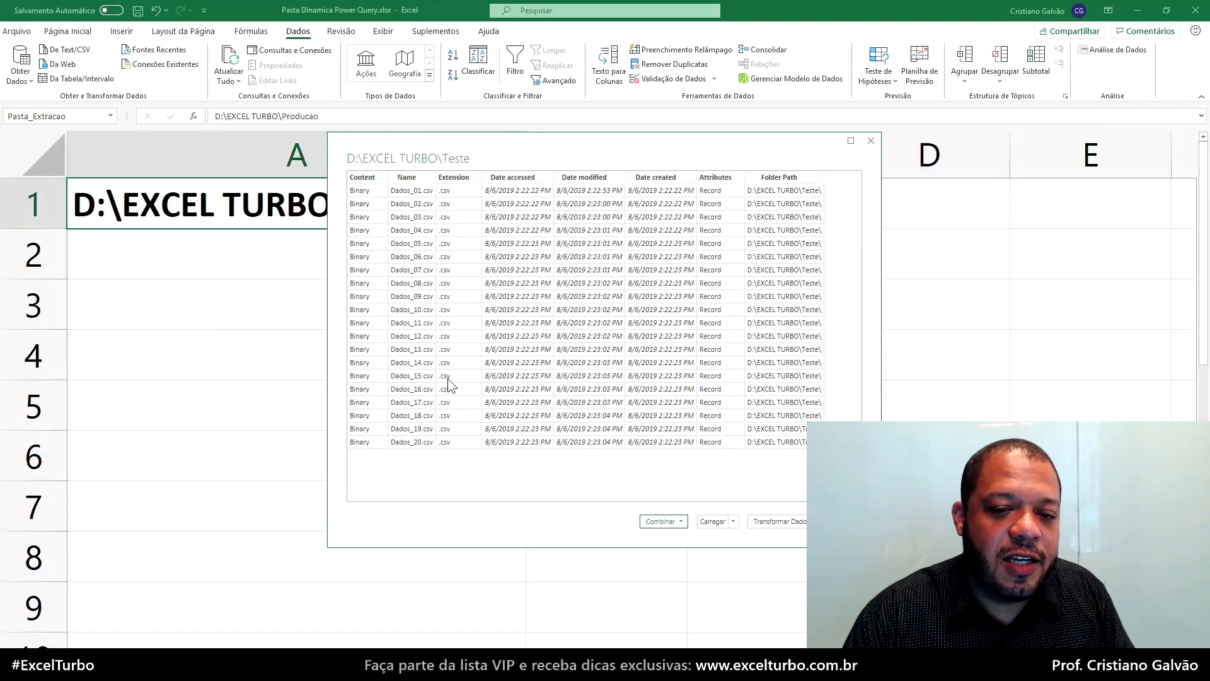
{"action": "left_click", "coordinate": [769, 523]}
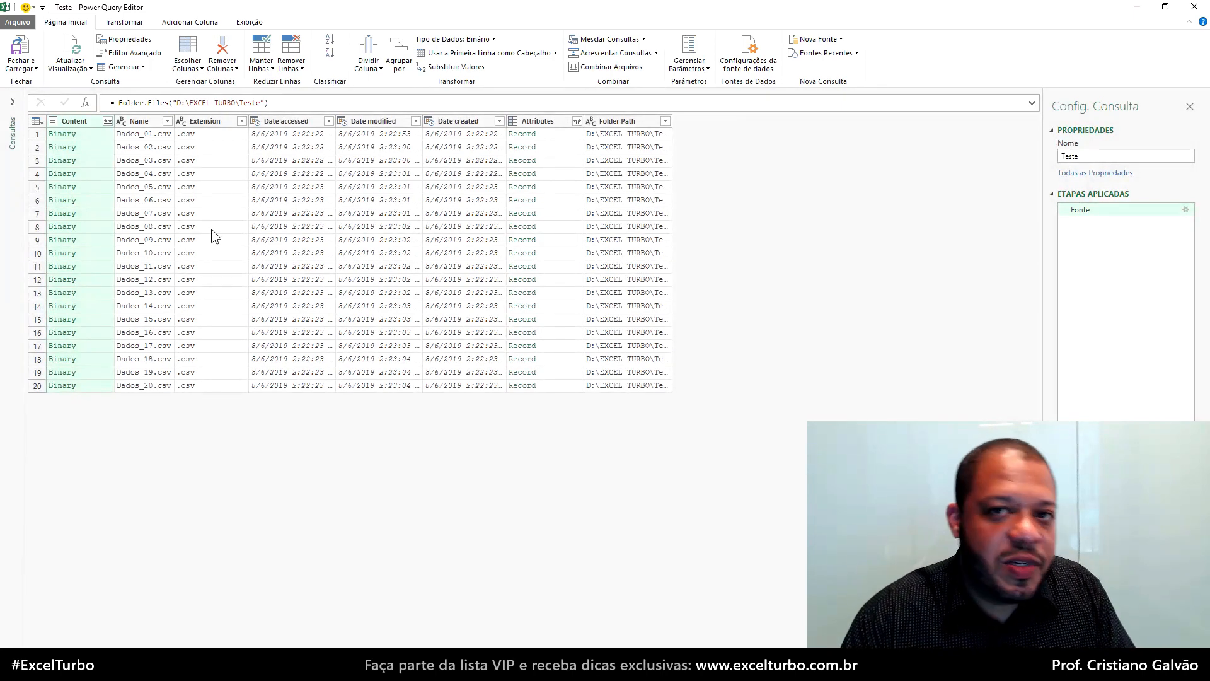
- Combine the folder's CSV files using the first file as sample and comma as delimiter, and remove the Nome da Origem column
{"action": "left_click", "coordinate": [108, 121]}
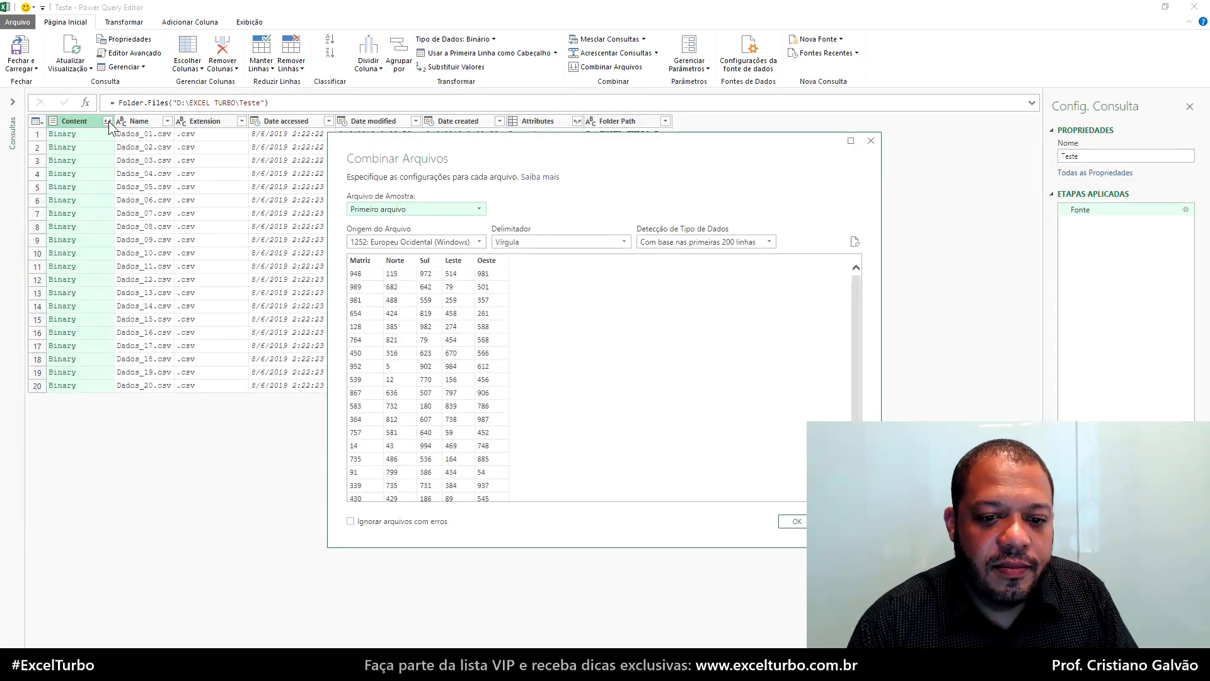
{"action": "left_click", "coordinate": [446, 207]}
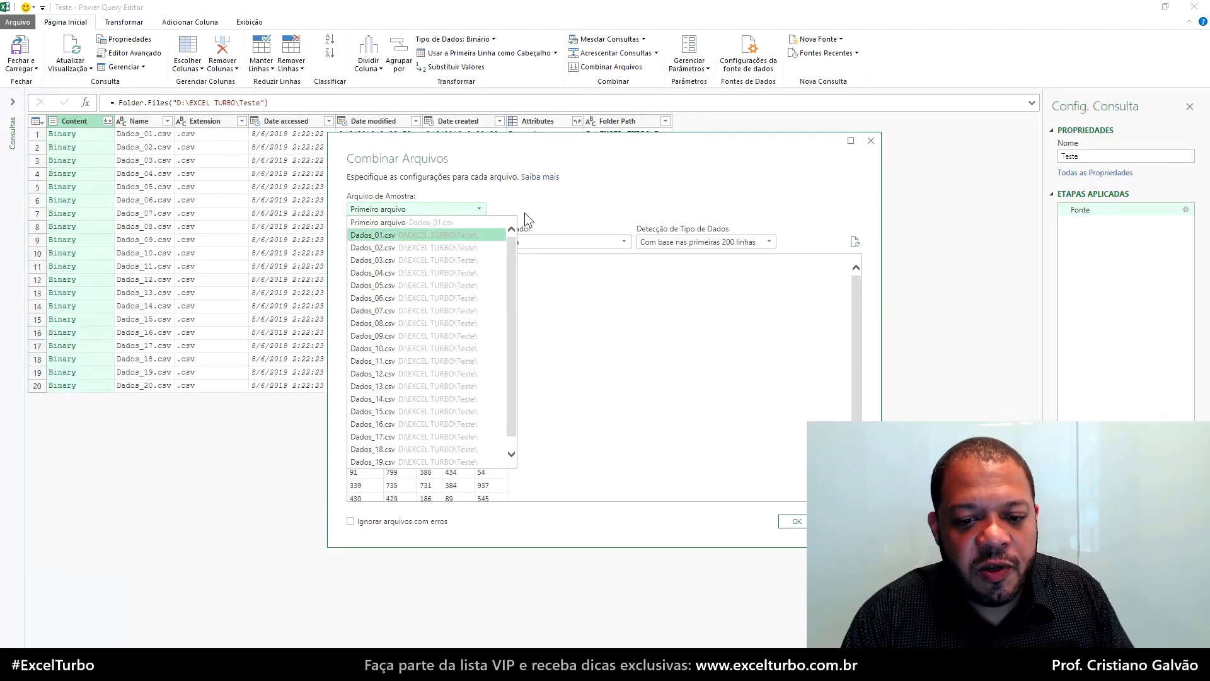
{"action": "left_click", "coordinate": [542, 194]}
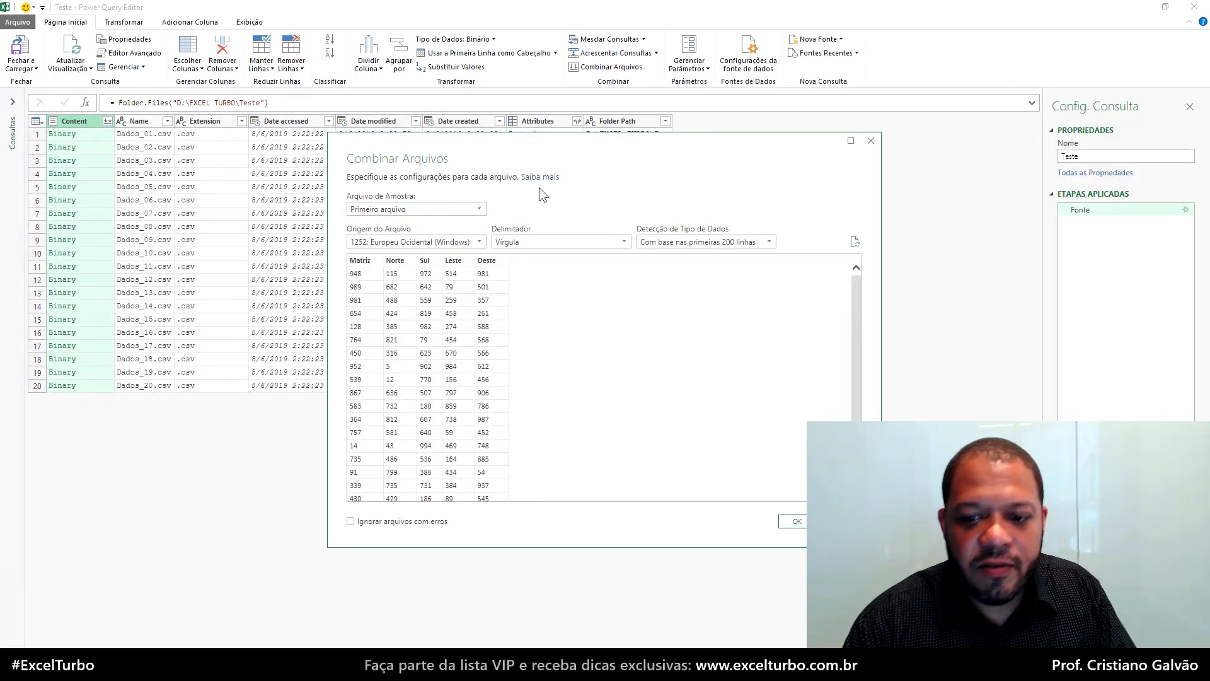
{"action": "left_click", "coordinate": [800, 520]}
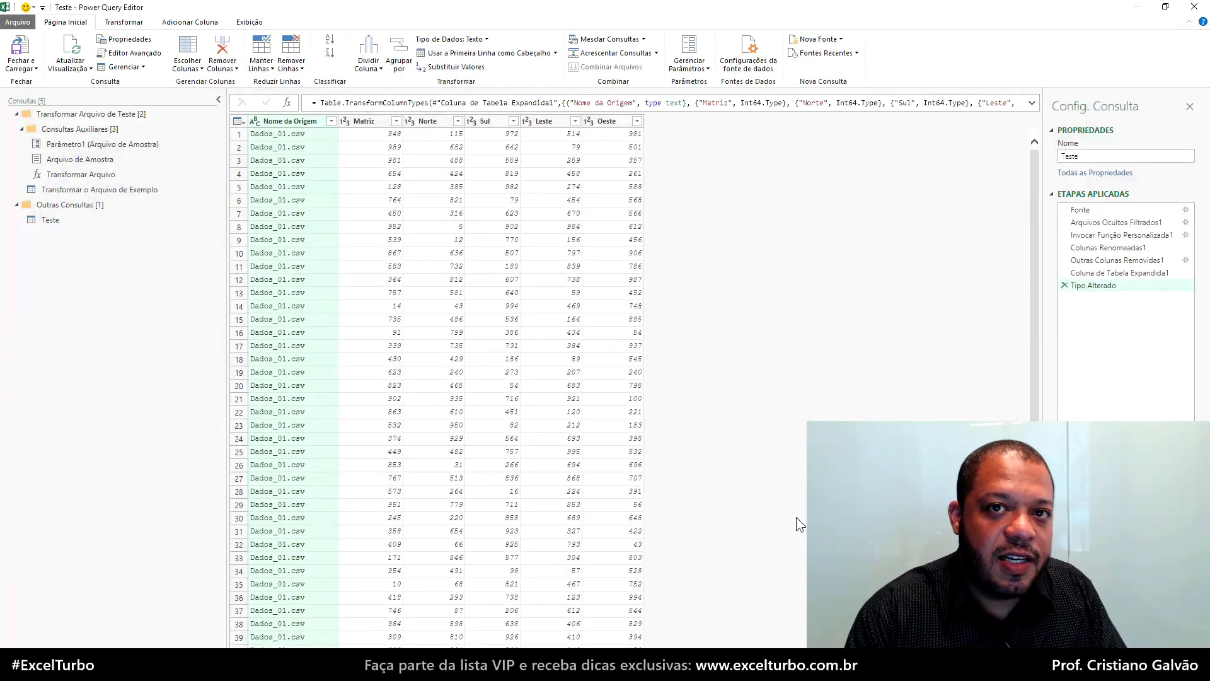
{"action": "right_click", "coordinate": [299, 123]}
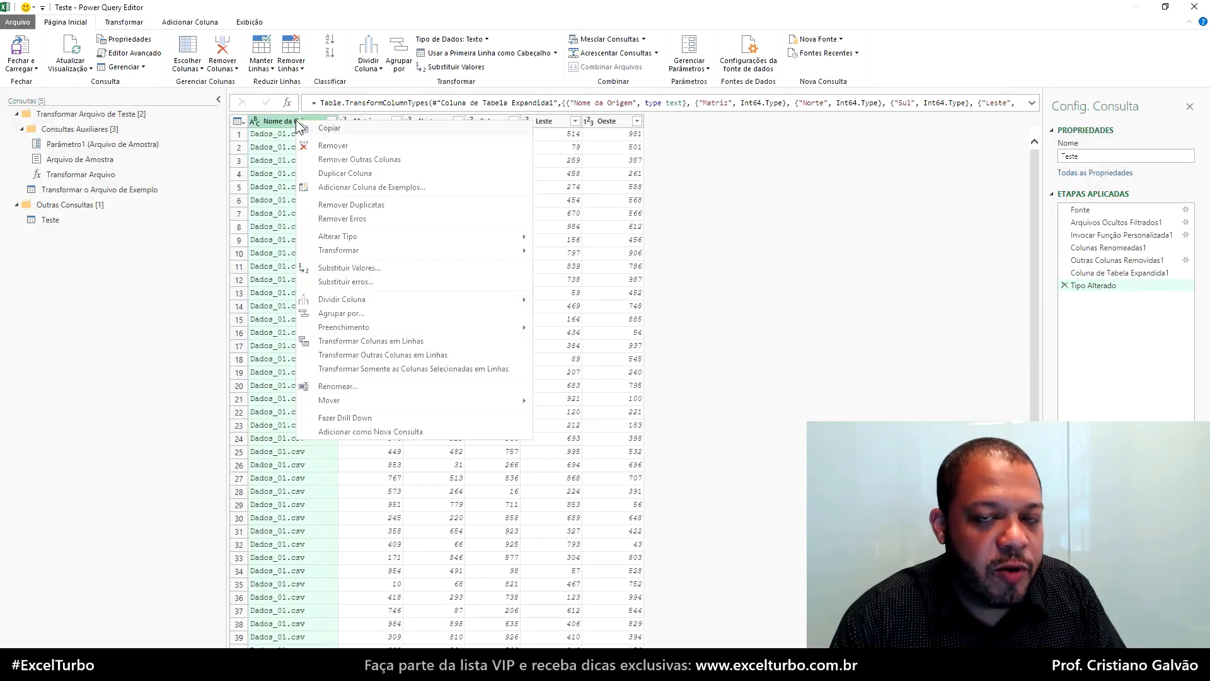
{"action": "left_click", "coordinate": [323, 147]}
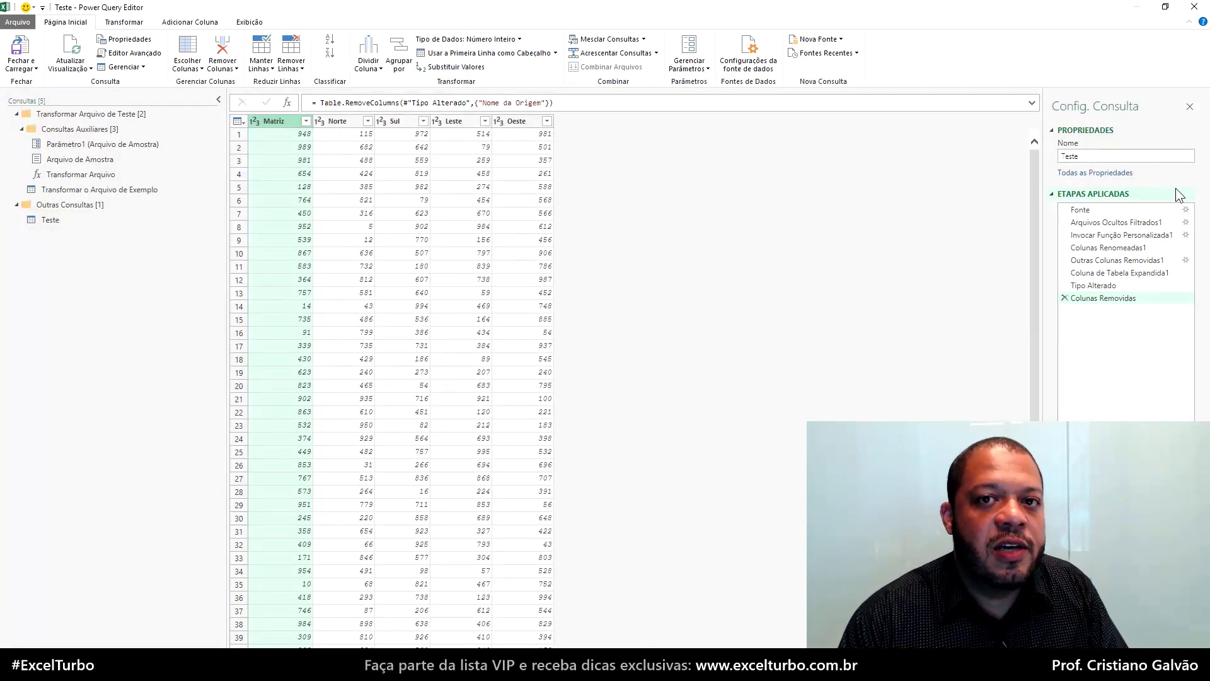
- Review the applied steps, and replace the fixed folder path inside Folder.Files with Arquivo in the Teste query's code
{"action": "left_click", "coordinate": [1117, 276]}
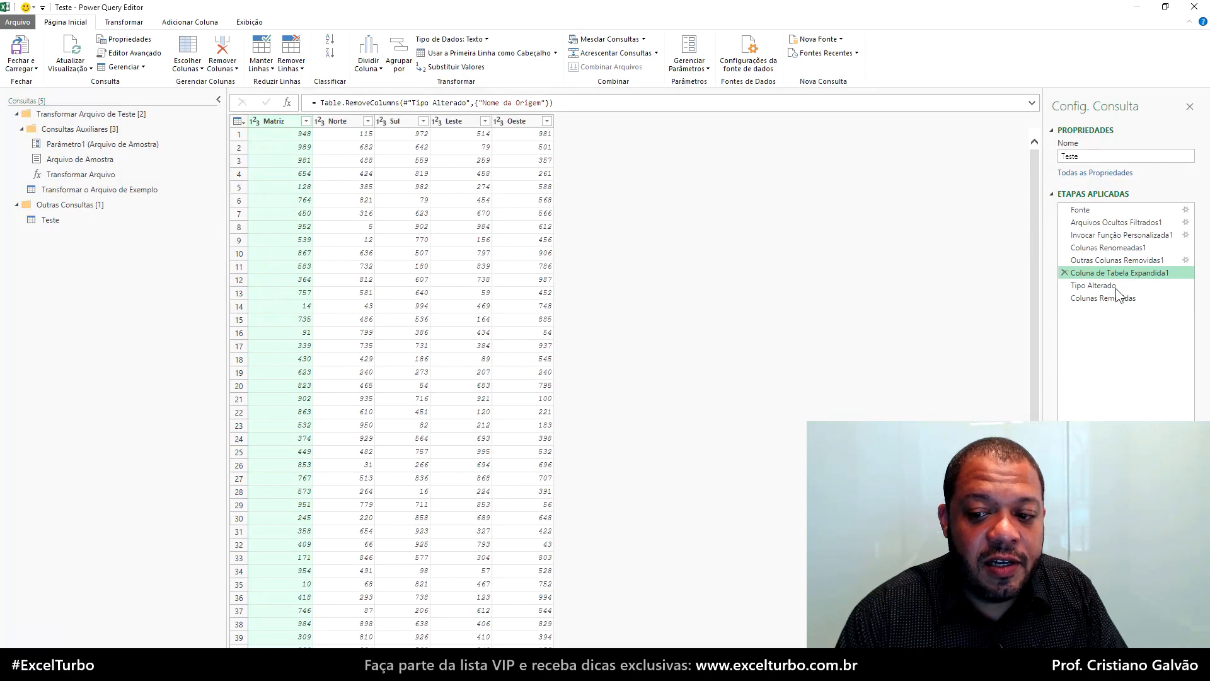
{"action": "left_click", "coordinate": [1114, 286]}
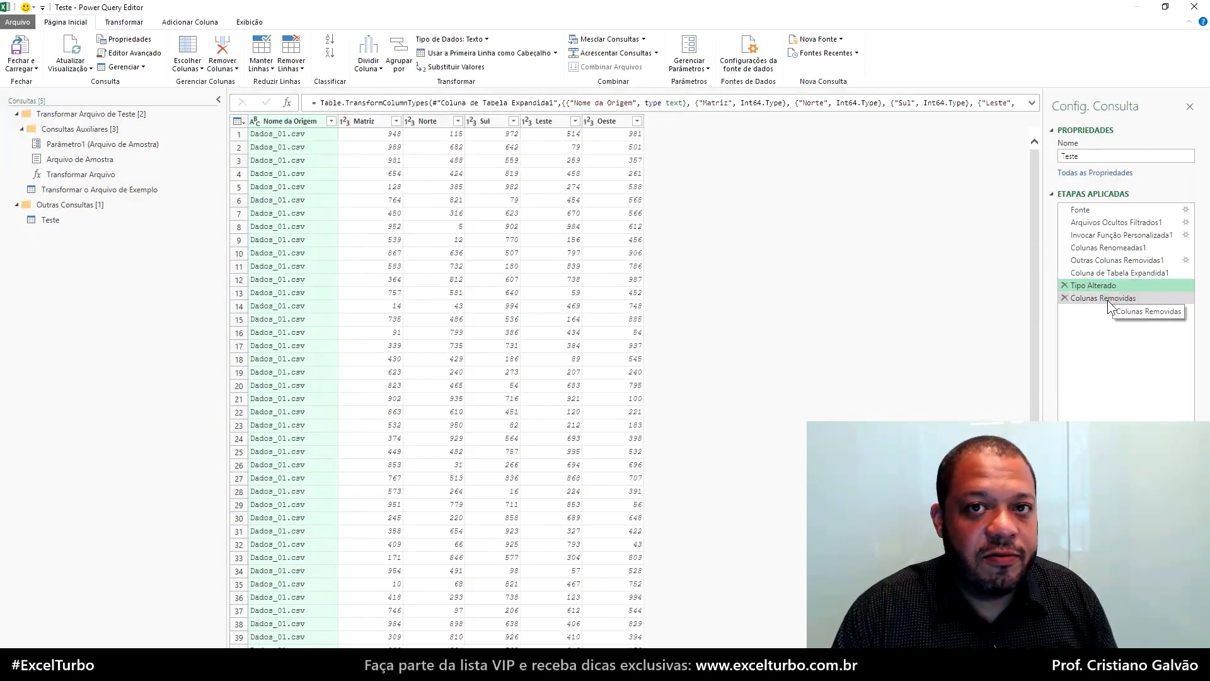
{"action": "left_click", "coordinate": [1106, 300]}
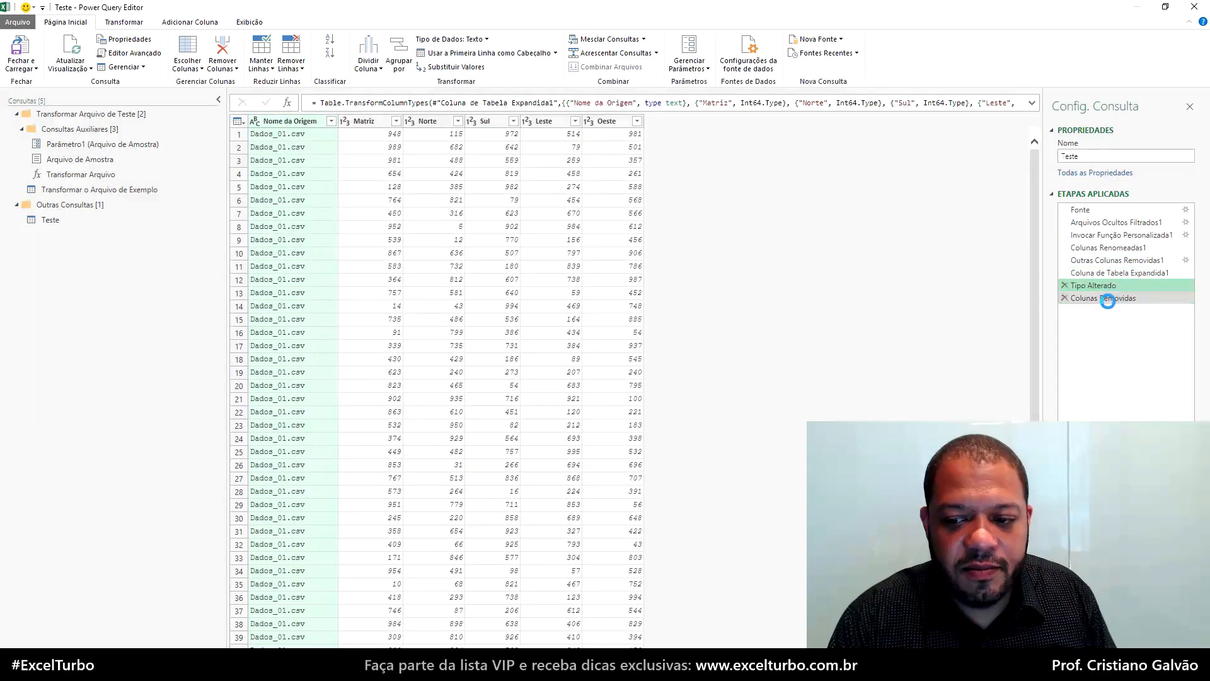
{"action": "left_click", "coordinate": [1095, 209]}
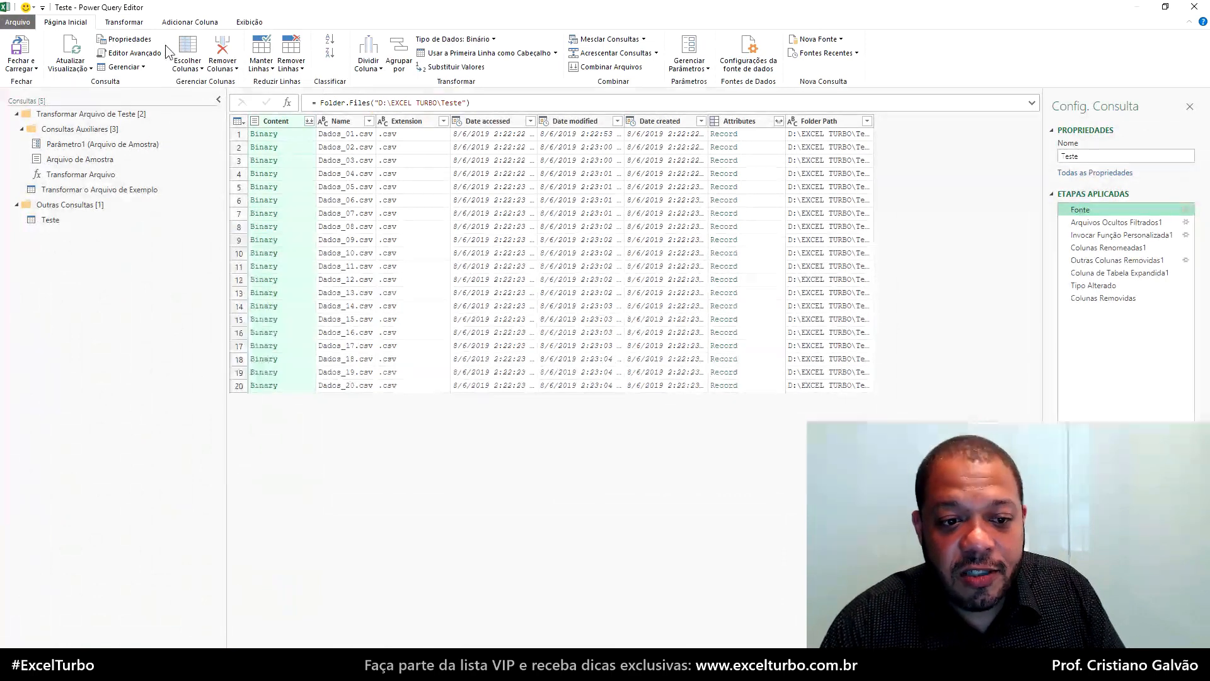
{"action": "left_click", "coordinate": [153, 52]}
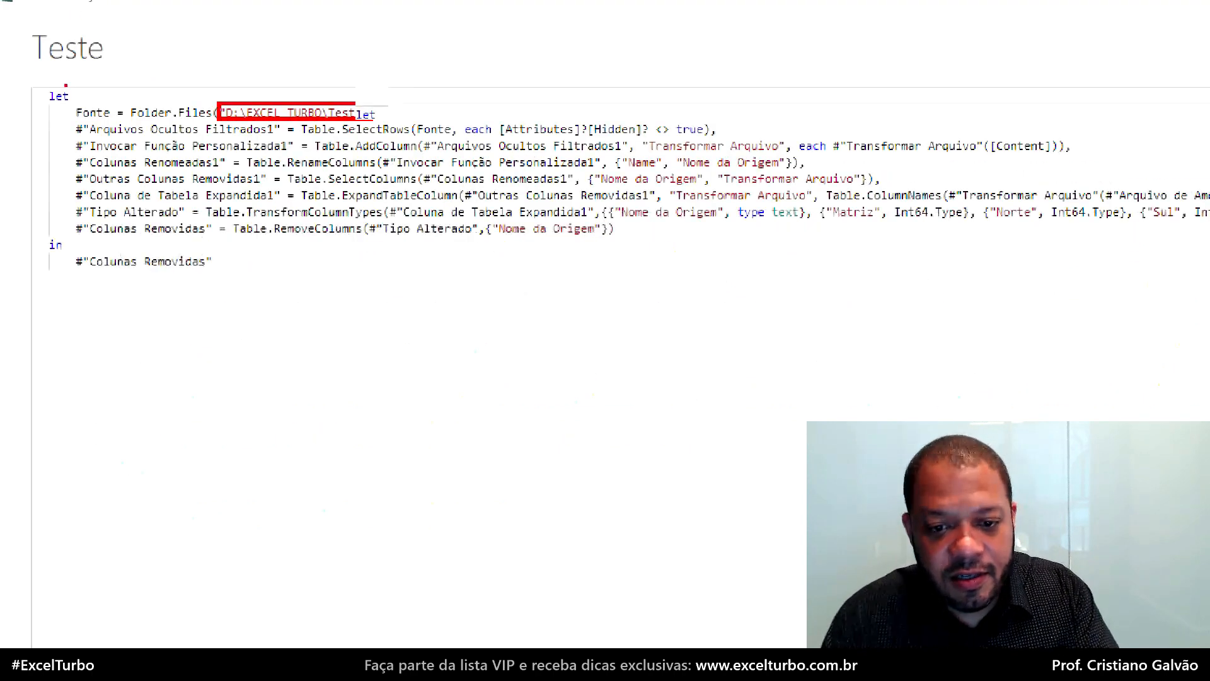
{"action": "left_click_drag", "start_coordinate": [134, 80], "coordinate": [227, 81]}
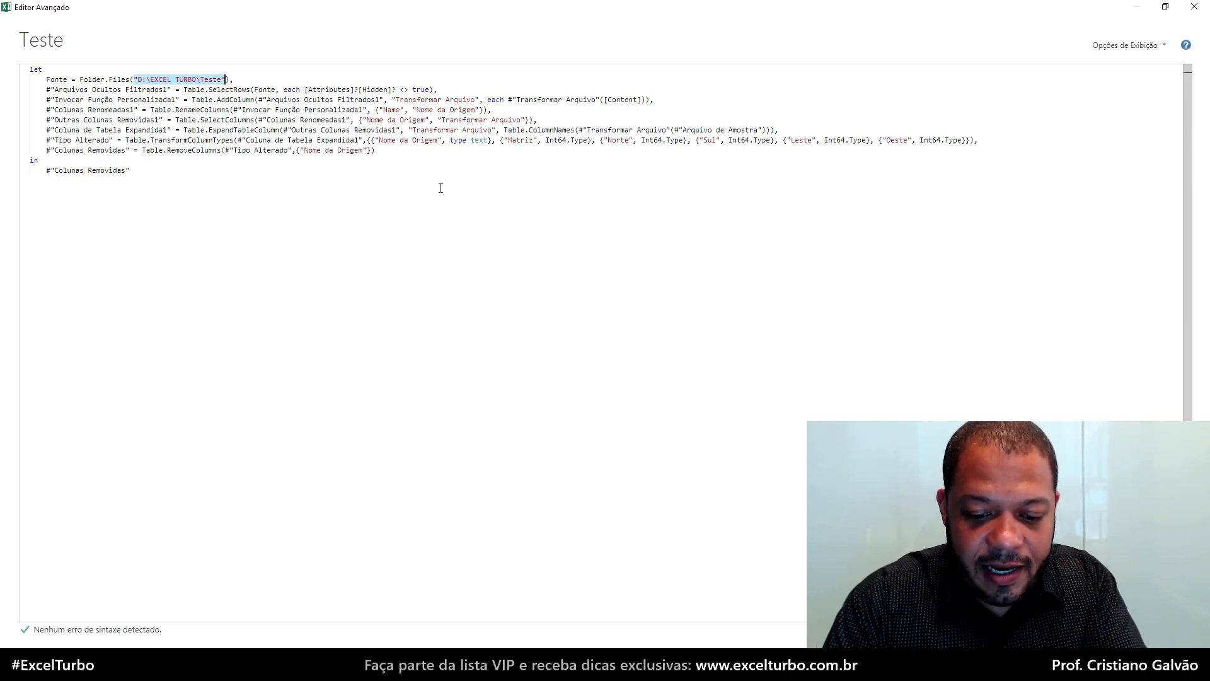
{"action": "type", "text": "arquivo"}
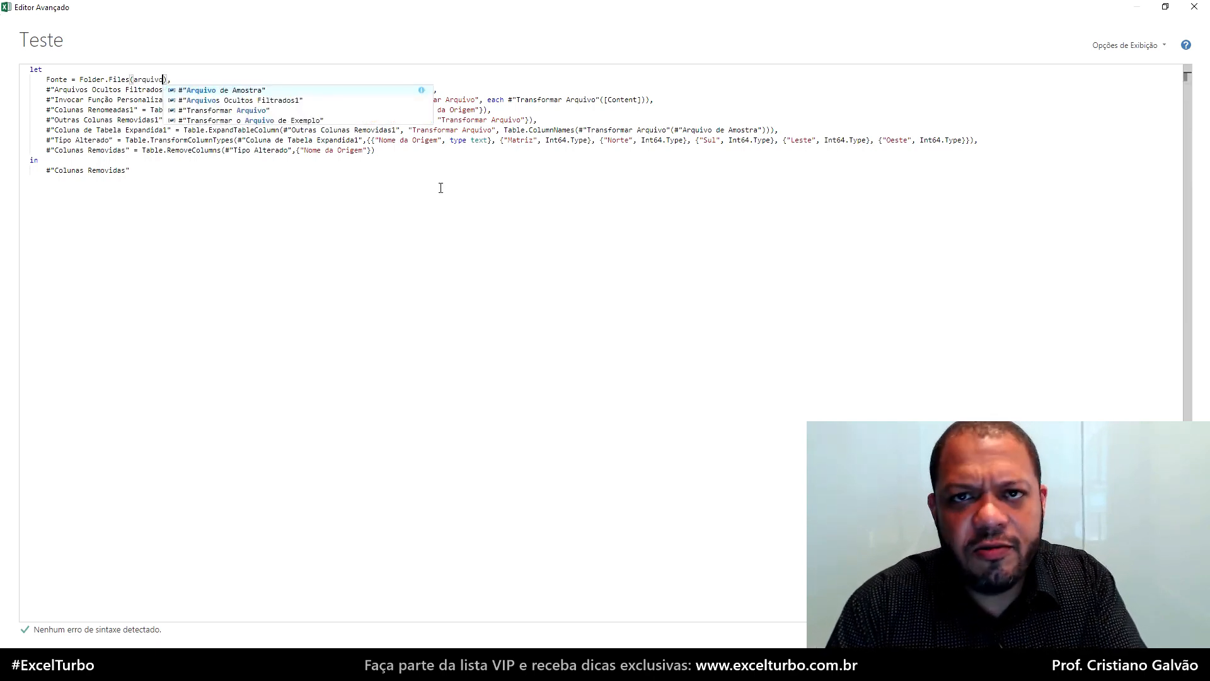
{"action": "key", "text": "ctrl+Left"}
{"action": "key", "text": "Delete"}
{"action": "type", "text": "A"}
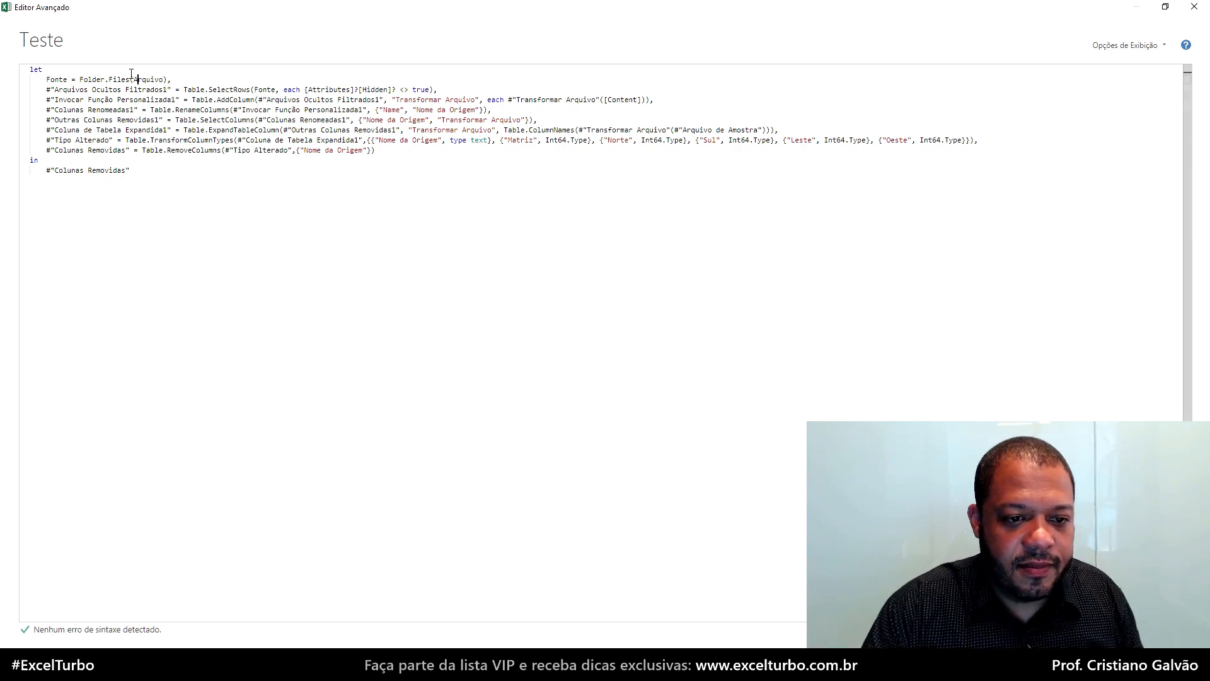
- Add a line above Fonte defining Arquivo = Excel.CurrentWorkbook(){[Name="Pasta_Extracao"]}[Content][Column1]{0}, in the query code
{"action": "key", "text": "Return"}
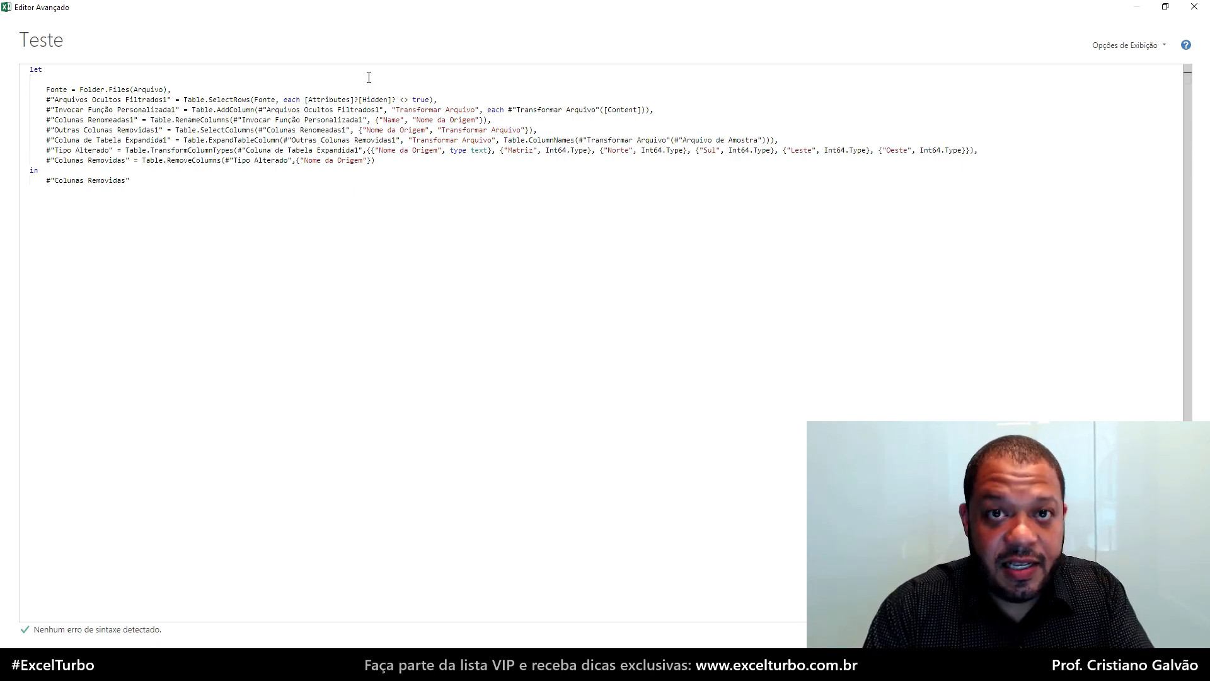
{"action": "type", "text": "Arq"}
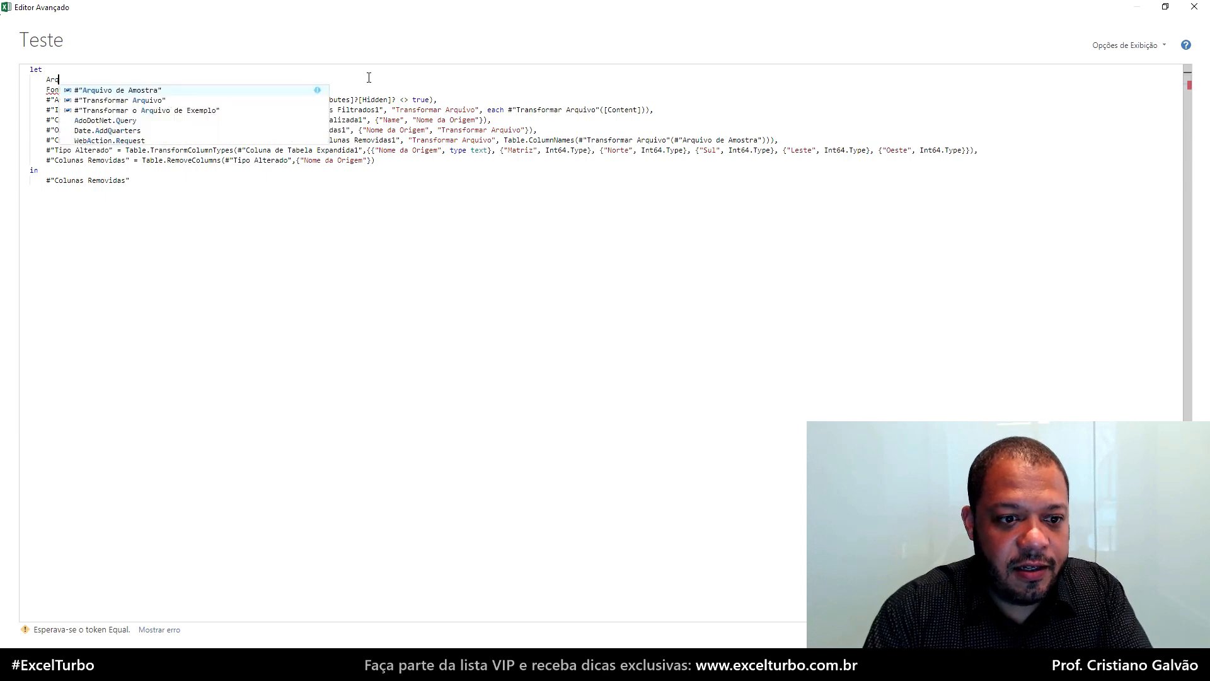
{"action": "type", "text": "uivo = \"\""}
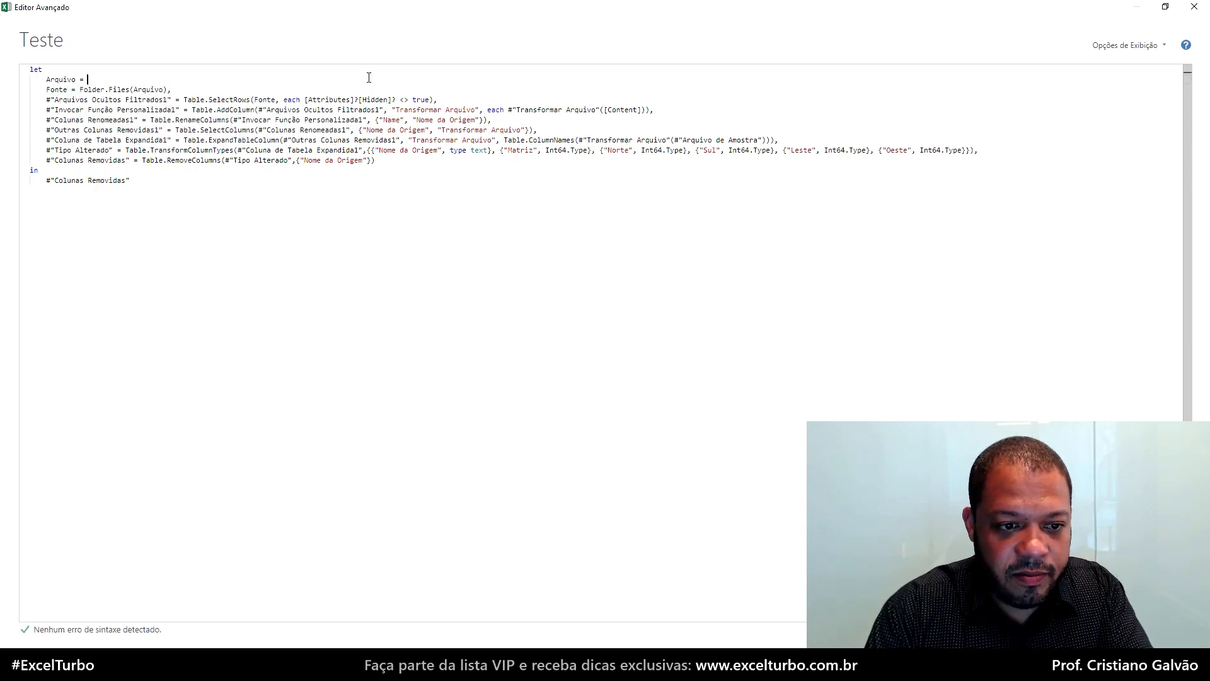
{"action": "type", "text": ","}
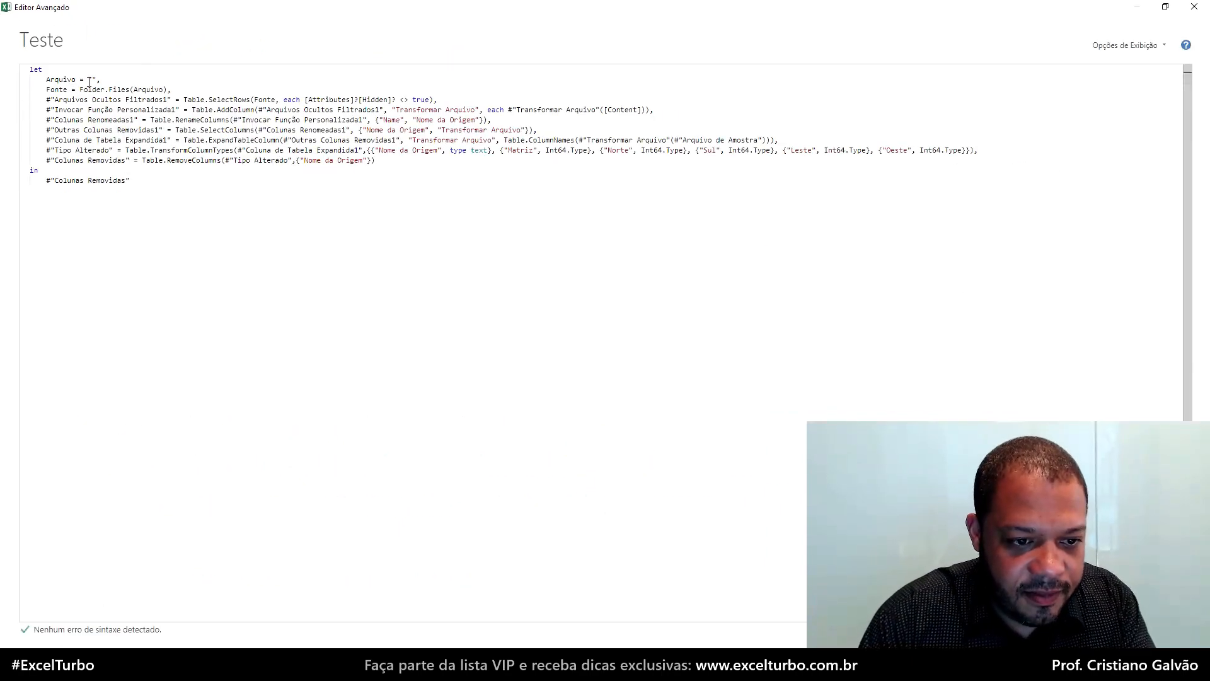
{"action": "double_click", "coordinate": [90, 79]}
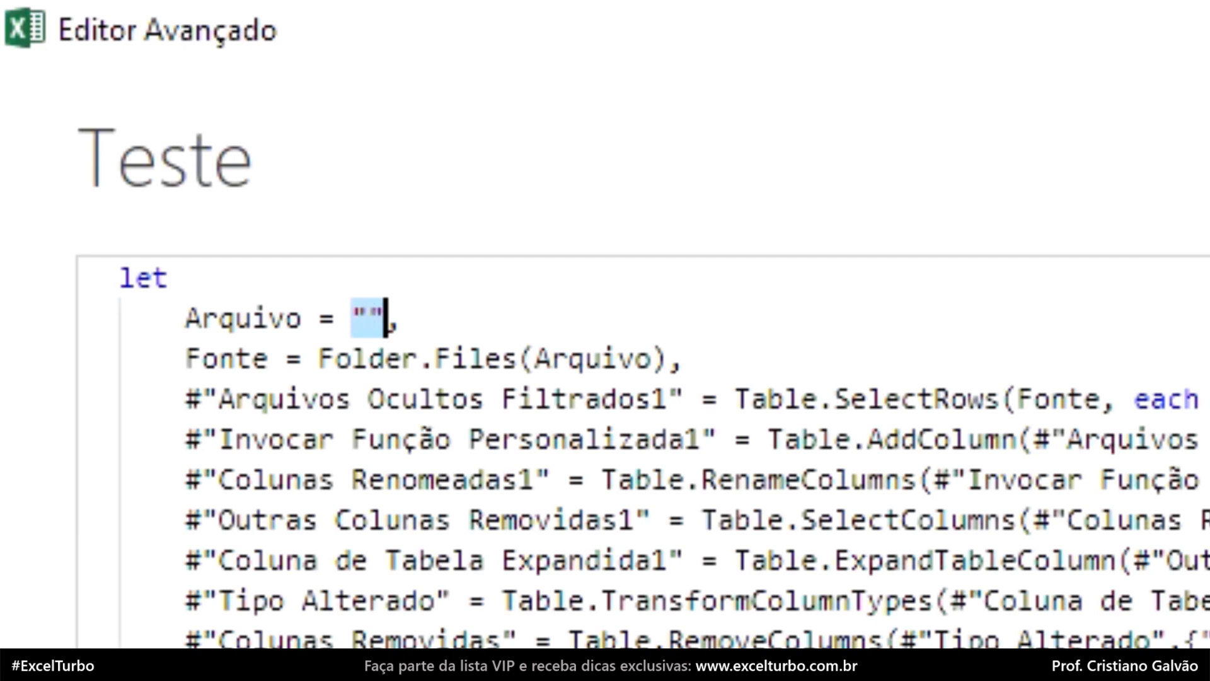
{"action": "type", "text": "Excel.CurrentWorkbook(){[Name=\"Pasta_Extracao\"]}[Content][Column1]{0}"}
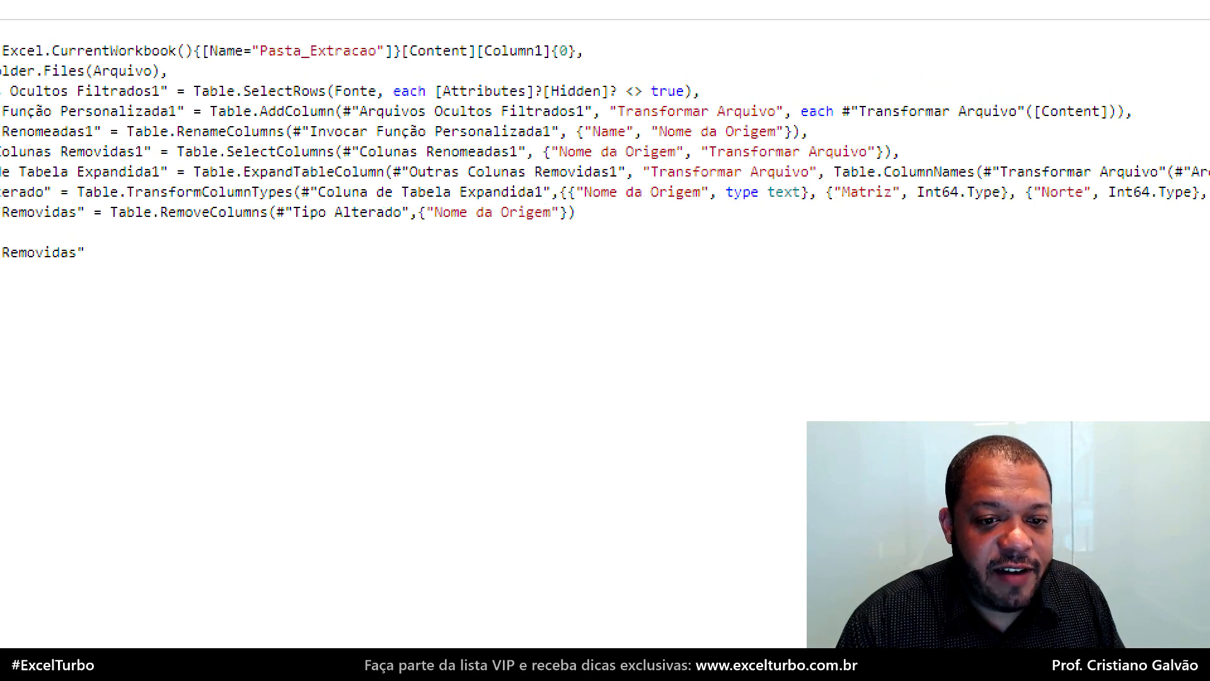
{"action": "mouse_move", "coordinate": [239, 70]}
{"action": "left_mouse_down"}
{"action": "mouse_move", "coordinate": [528, 73]}
{"action": "mouse_move", "coordinate": [596, 39]}
{"action": "mouse_move", "coordinate": [417, 25]}
{"action": "mouse_move", "coordinate": [409, 68]}
{"action": "left_mouse_up"}
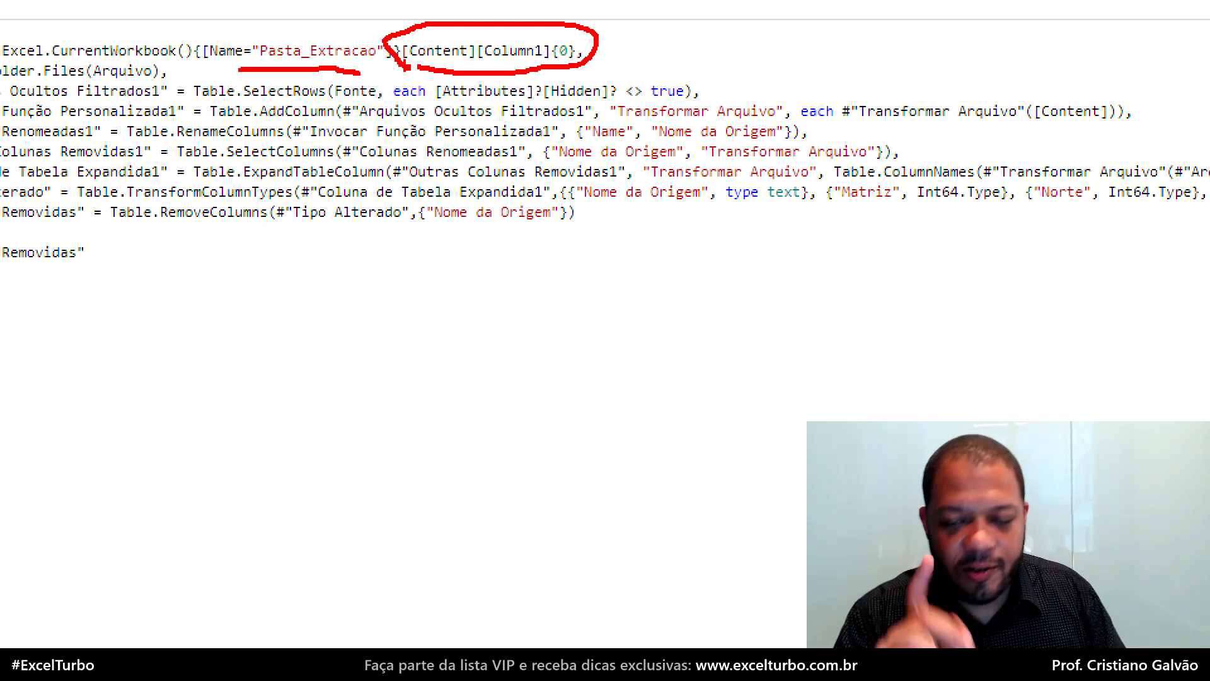
{"action": "key", "text": "Escape"}
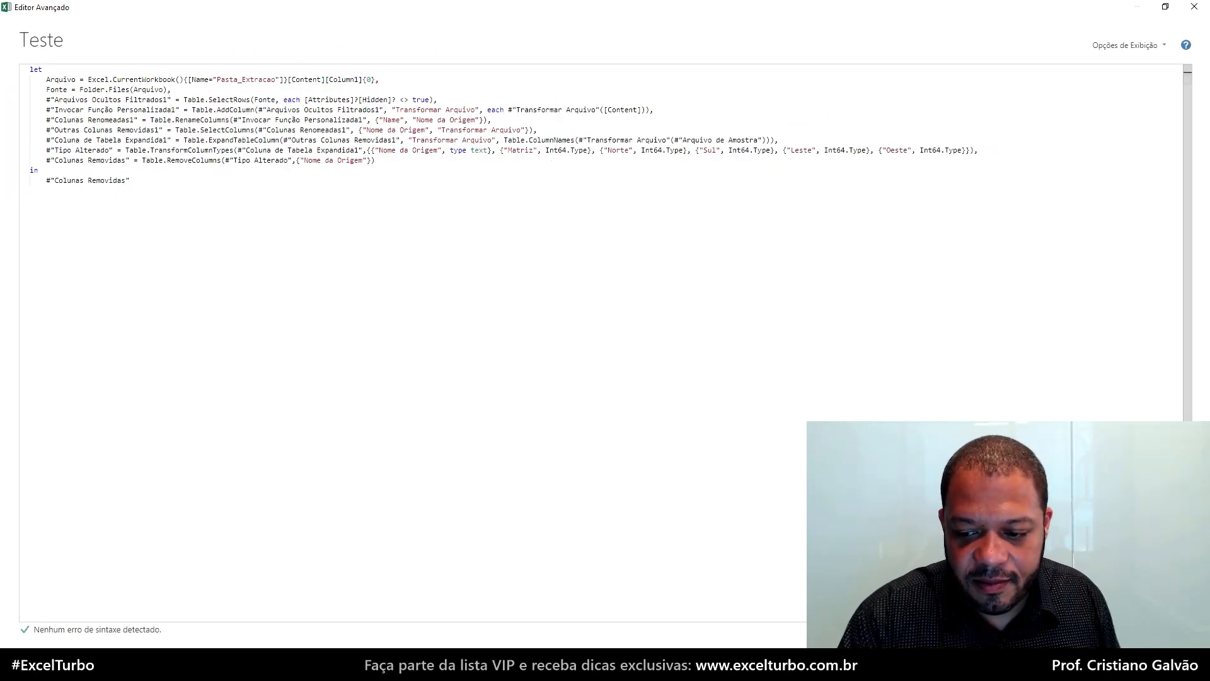
- Accept the edited query code and close the Power Query editor, keeping the changes
{"action": "left_click", "coordinate": [1104, 658]}
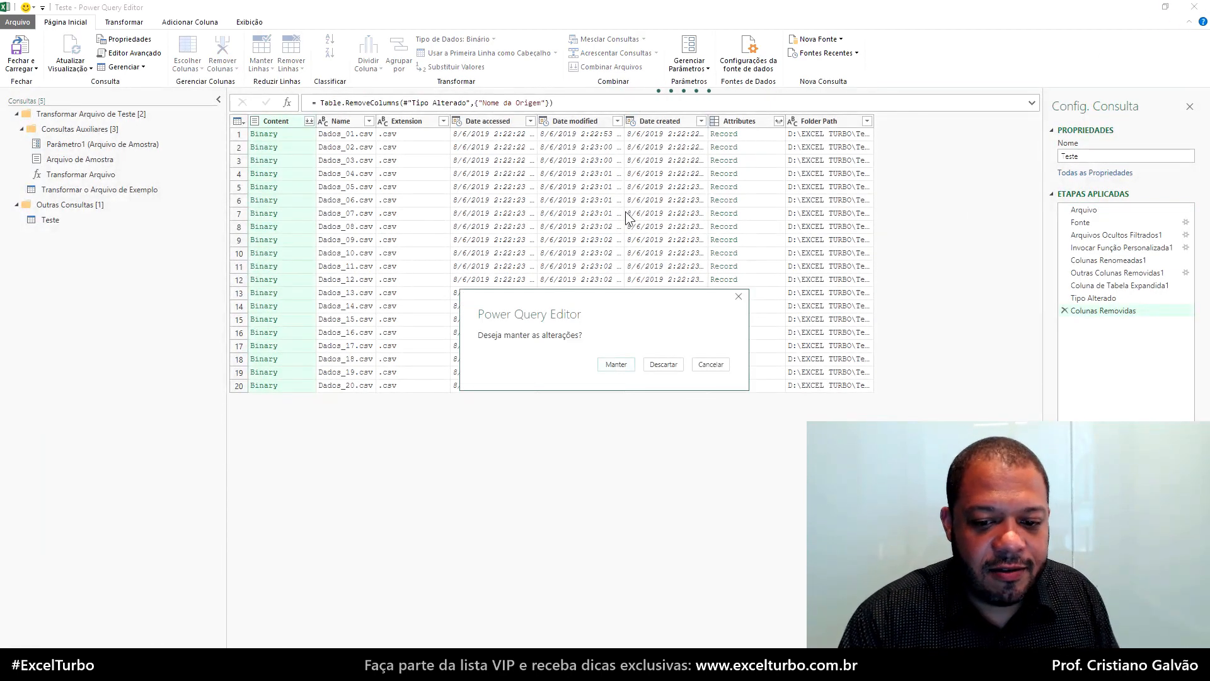
{"action": "left_click", "coordinate": [623, 367]}
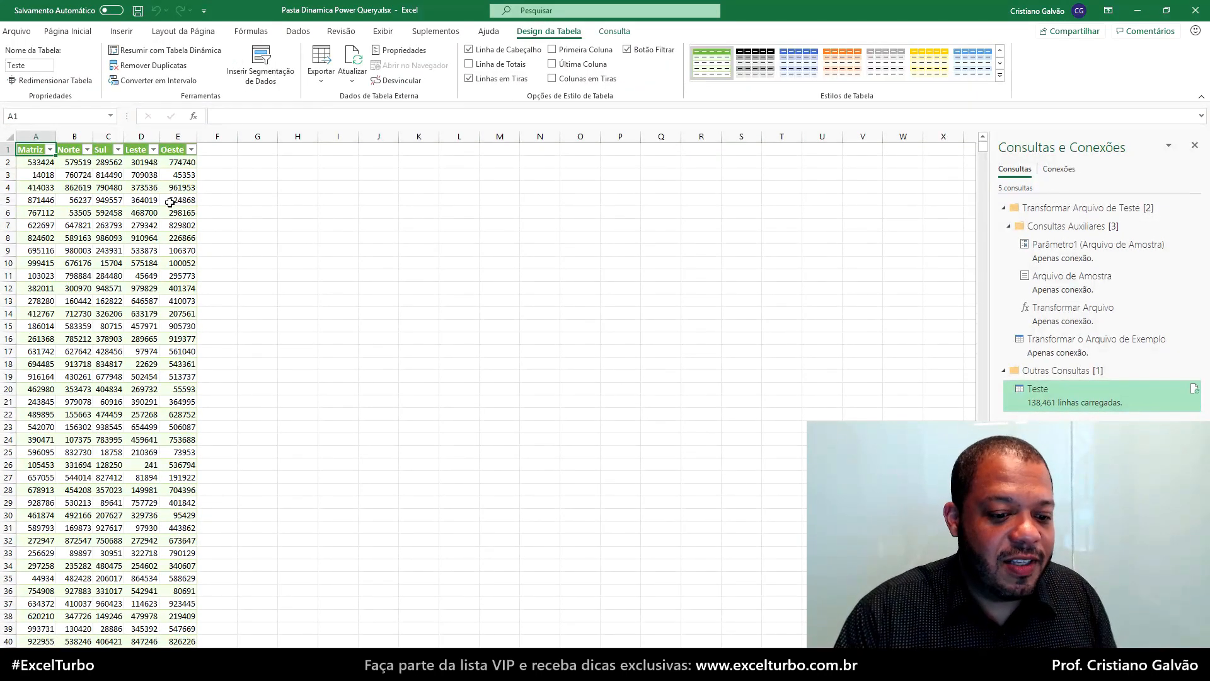
- Set the folder path in the Pasta_Extracao cell to D:\EXCEL TURBO\Teste, and refresh the imported Teste table
{"action": "left_click", "coordinate": [133, 654]}
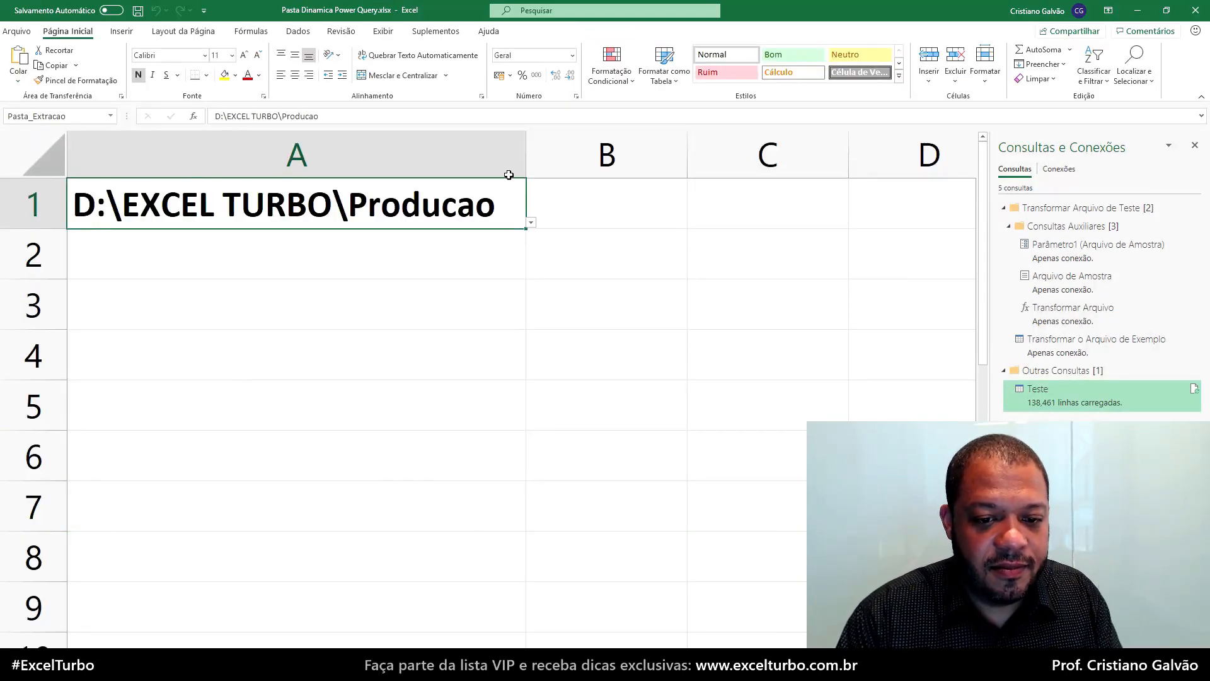
{"action": "left_click", "coordinate": [531, 223]}
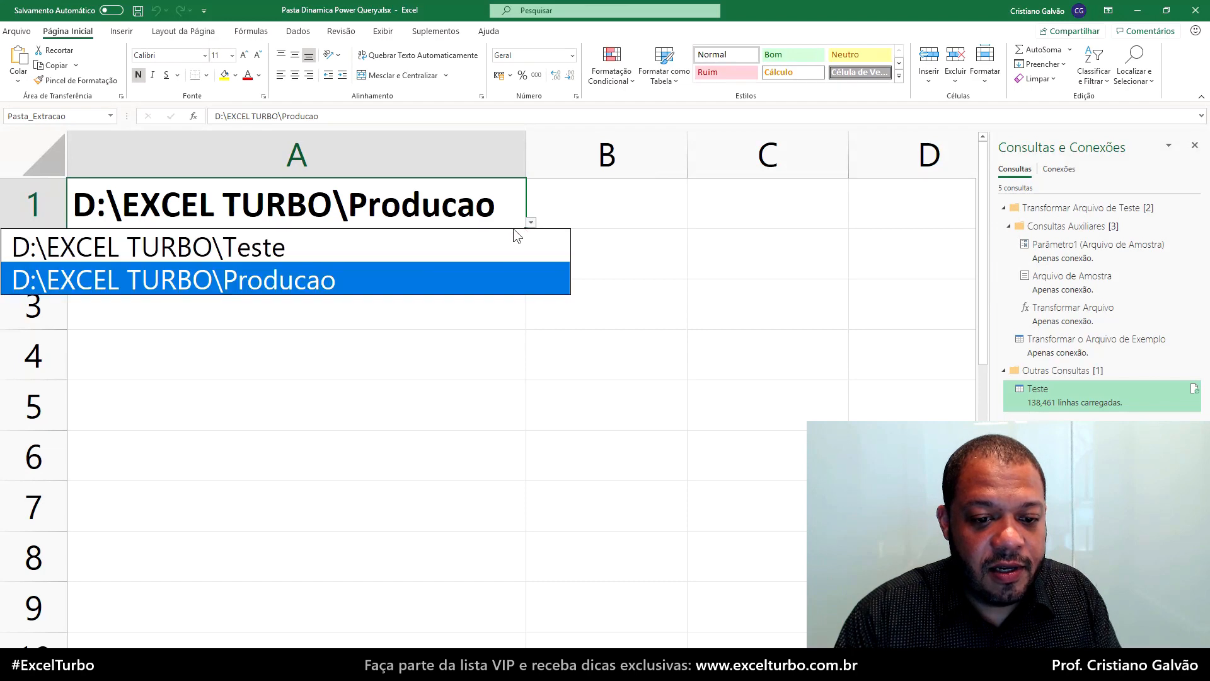
{"action": "left_click", "coordinate": [417, 249]}
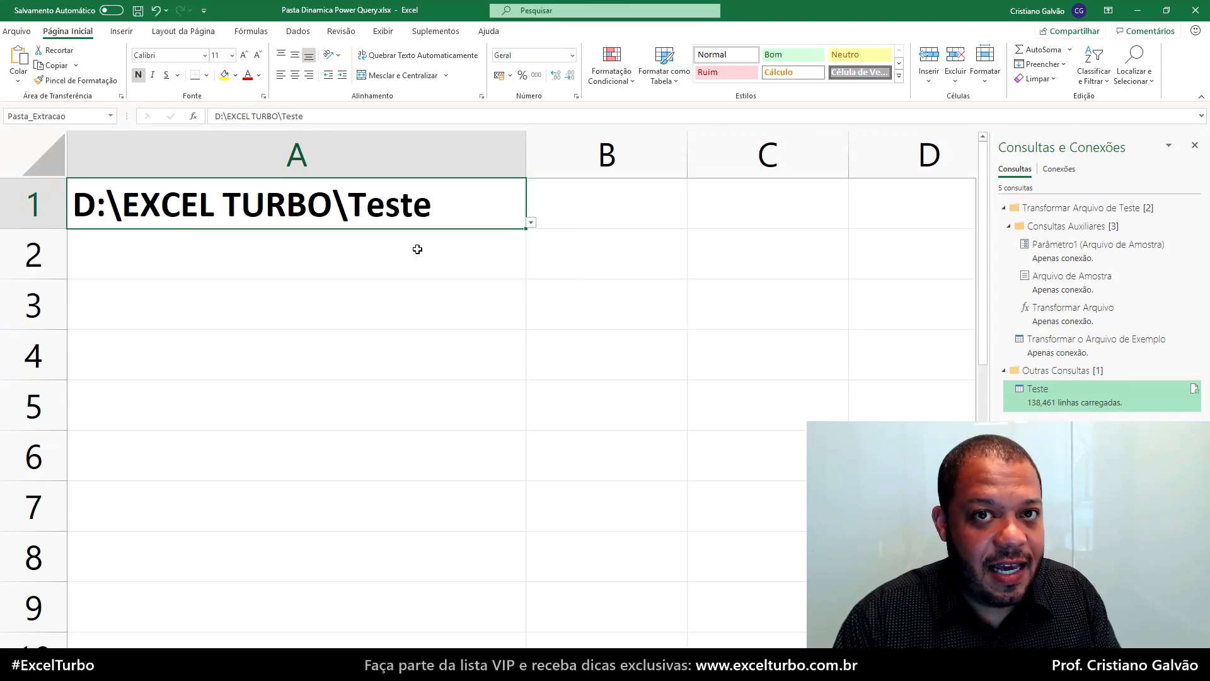
{"action": "left_click", "coordinate": [88, 654]}
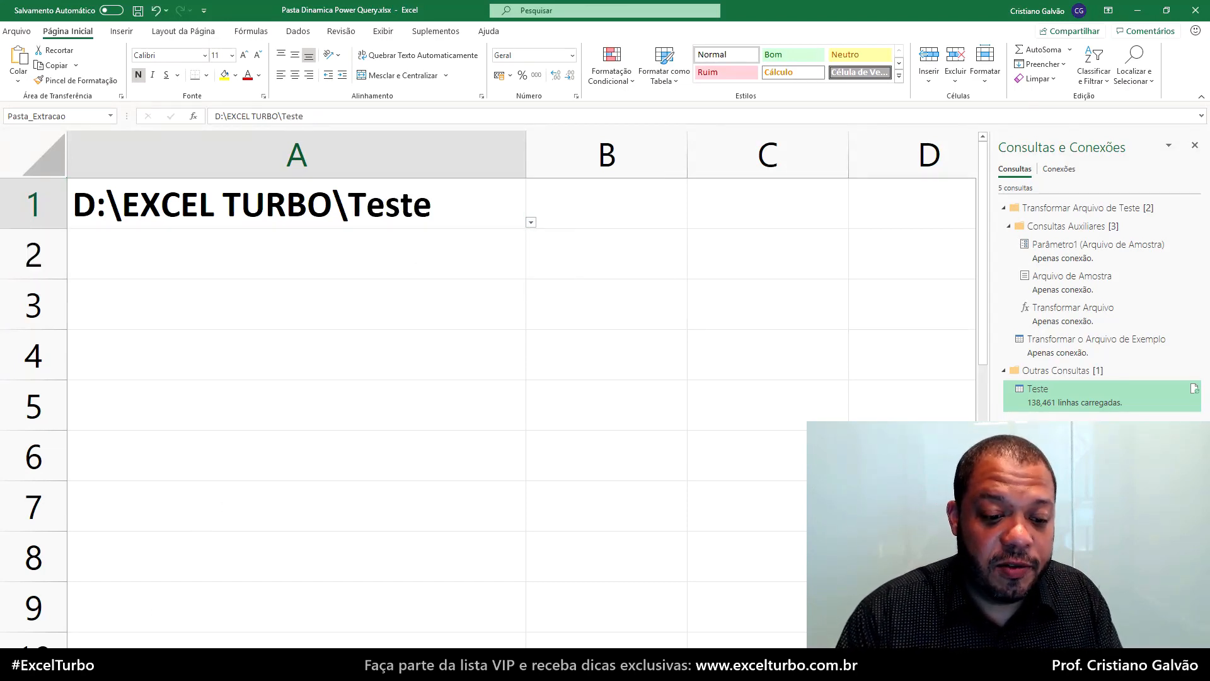
{"action": "right_click", "coordinate": [153, 213]}
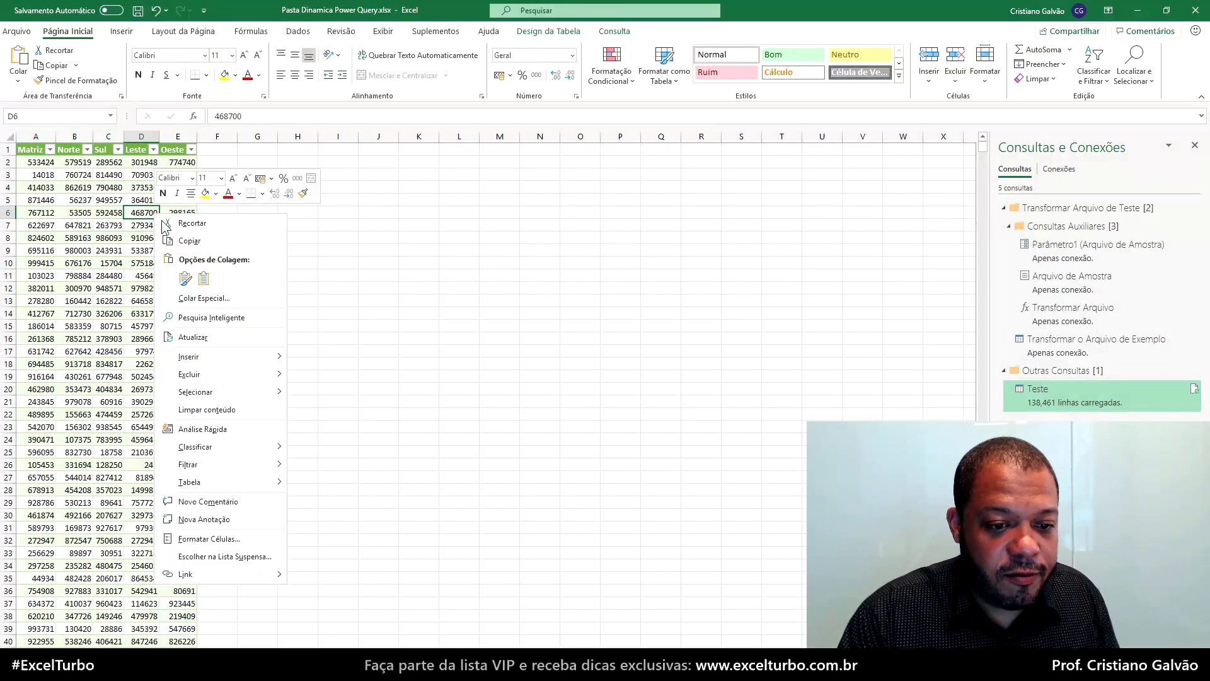
{"action": "left_click", "coordinate": [226, 338]}
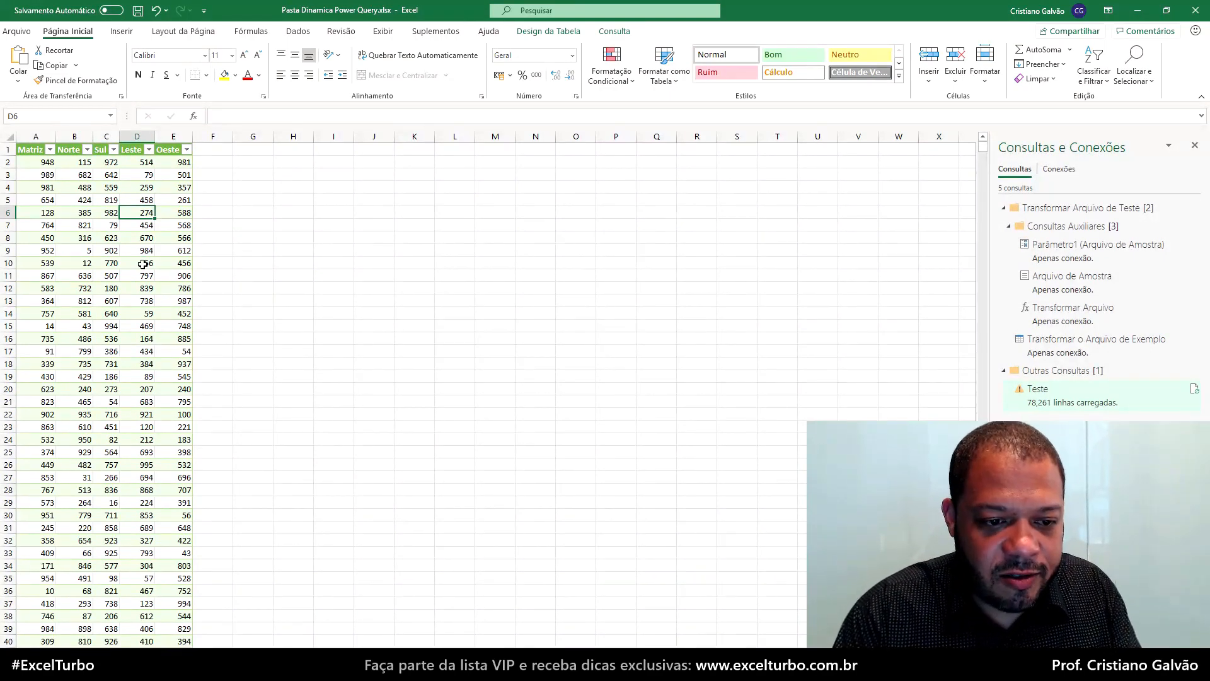
{"action": "scroll", "coordinate": [143, 264], "scroll_direction": "up", "scroll_amount": 6}
{"action": "key", "text": "ctrl+Home"}
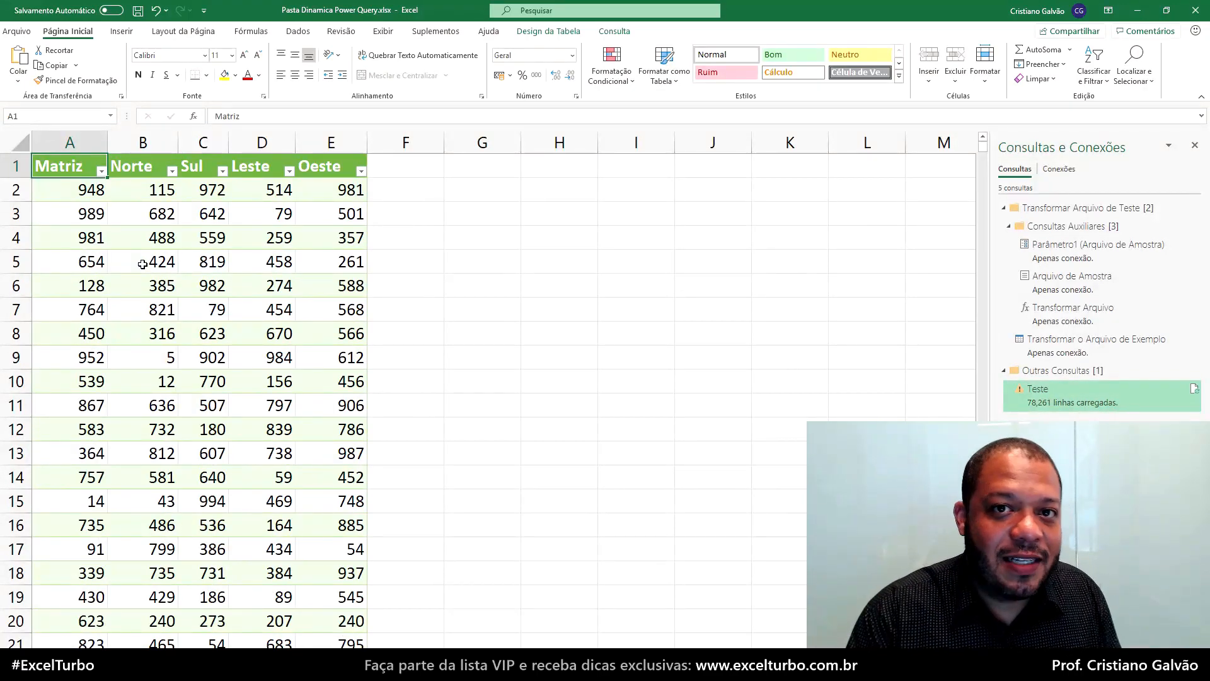
- Switch the folder path in the Pasta_Extracao cell to D:\EXCEL TURBO\Producao, and refresh the imported table with that folder's data
{"action": "key", "text": "ctrl+Page_Down"}
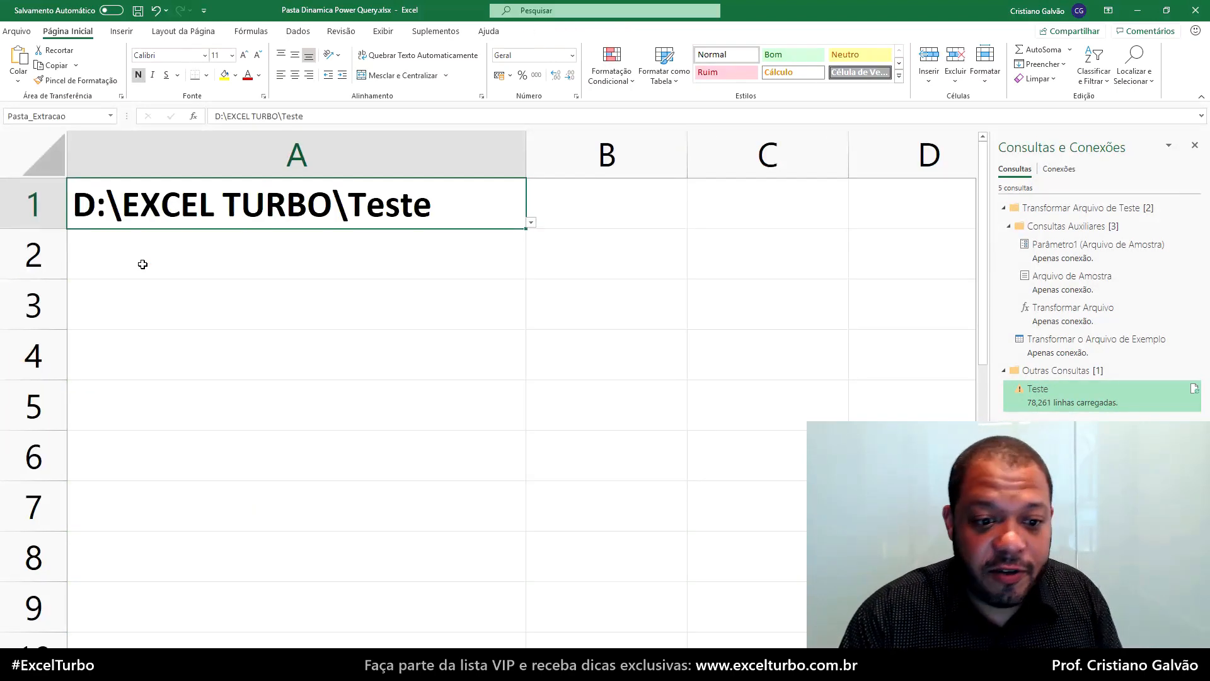
{"action": "left_click", "coordinate": [531, 222]}
{"action": "left_click", "coordinate": [516, 283]}
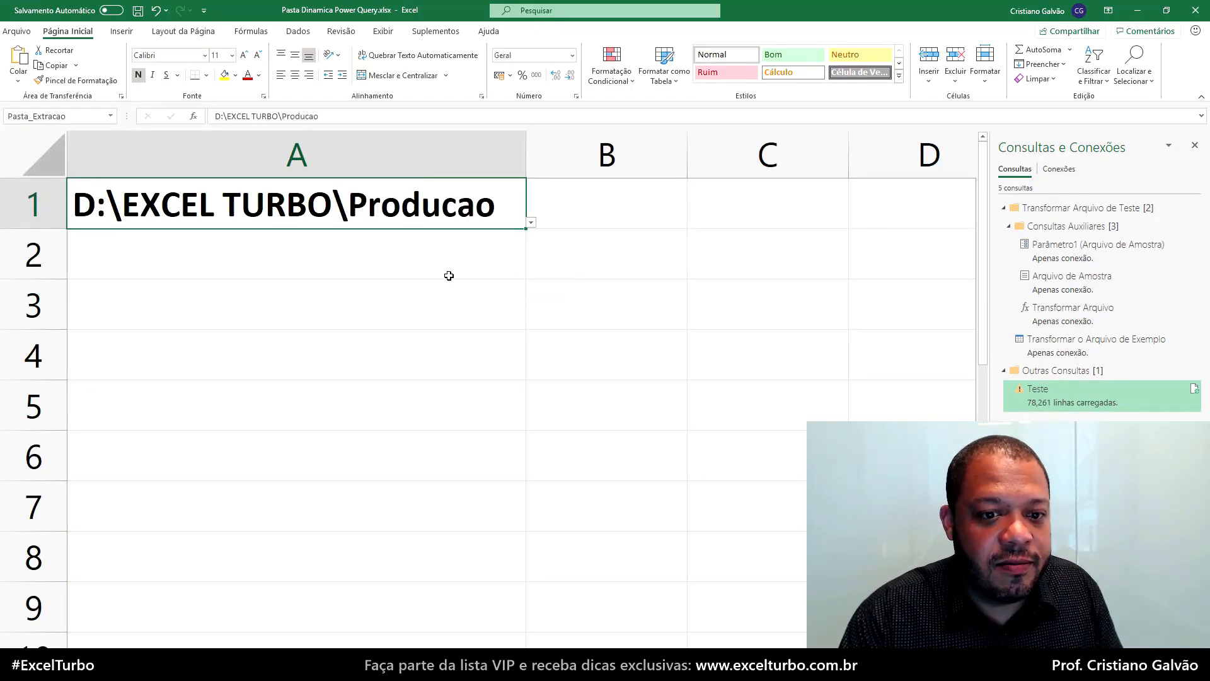
{"action": "key", "text": "ctrl+Page_Up"}
{"action": "left_click", "coordinate": [258, 242]}
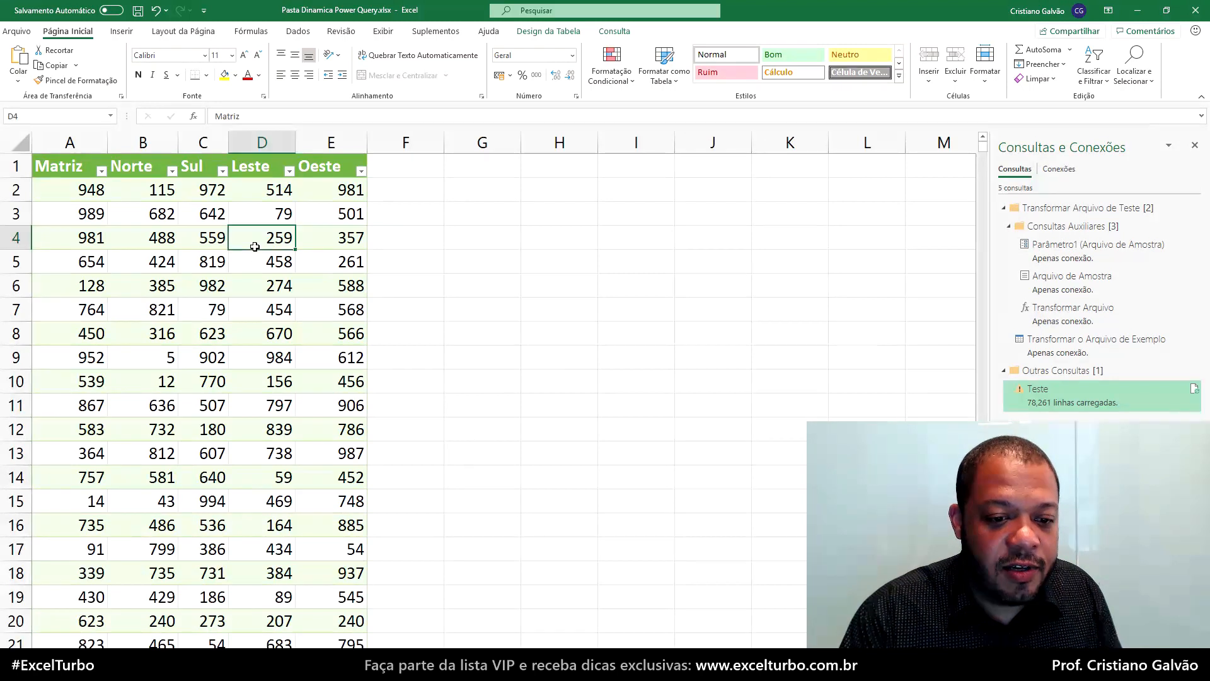
{"action": "right_click", "coordinate": [257, 246]}
{"action": "left_click", "coordinate": [317, 373]}
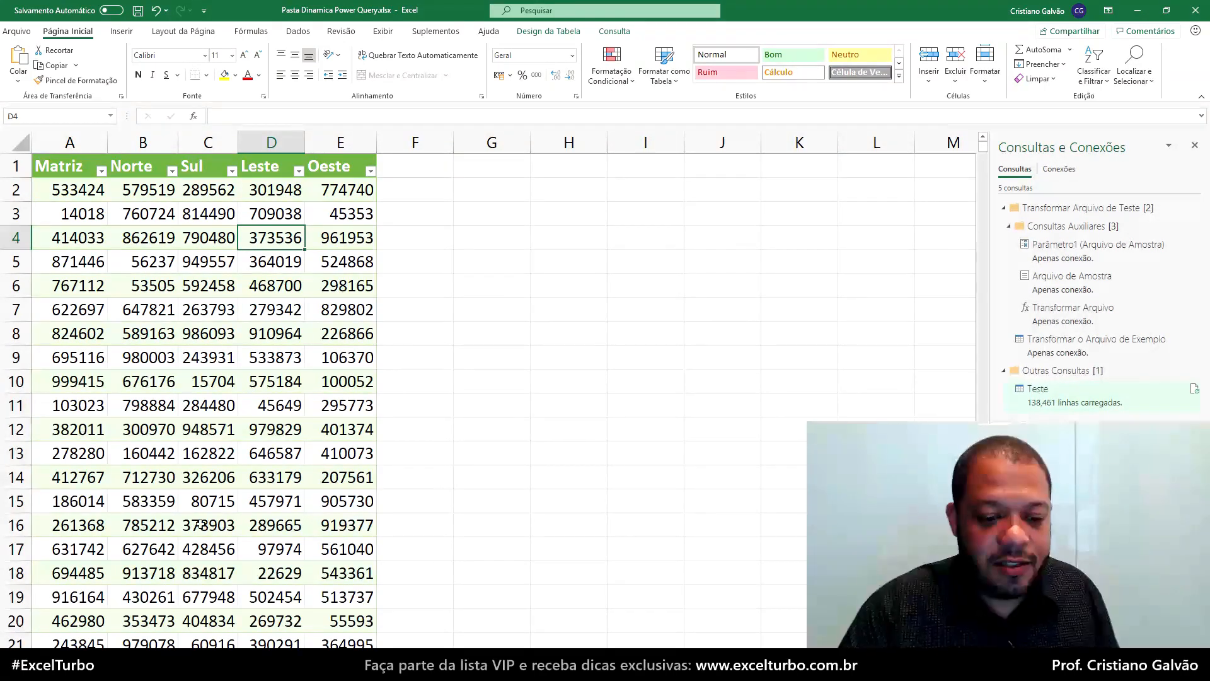
- Close the queries pane and enter Arquivo = Excel.CurrentWorkbook(){[Name="Pasta_Extracao"]}[Content][Column1]{0}, as text in cell A3 of the folder path sheet
{"action": "left_click", "coordinate": [134, 656]}
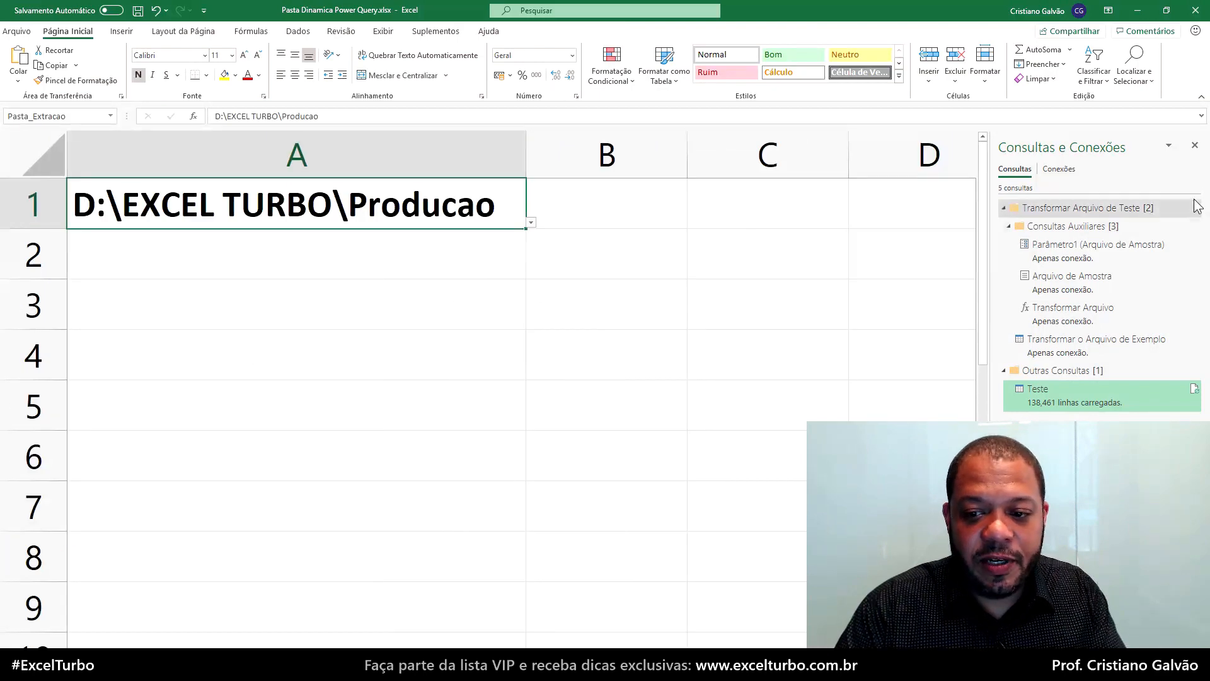
{"action": "left_click", "coordinate": [1195, 145]}
{"action": "left_click", "coordinate": [276, 297]}
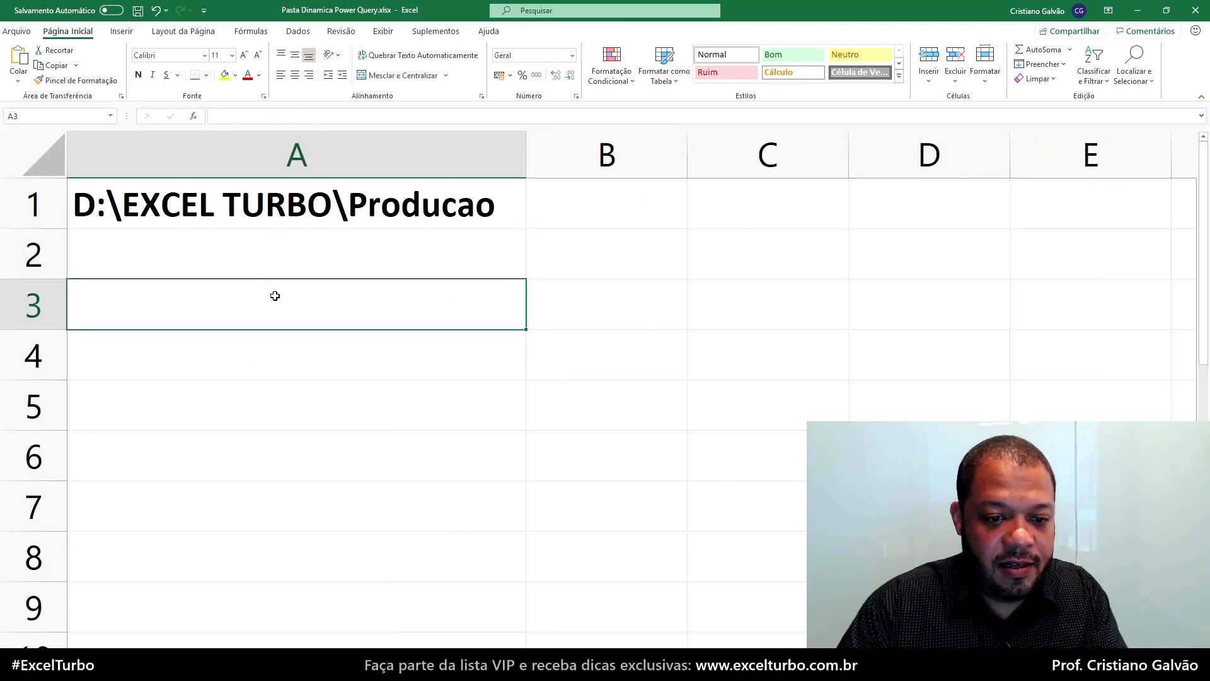
{"action": "type", "text": "Arquivo = Excel.CurrentWorkbook(){[Name=\"Pasta_Extracao\"]}[Content][Column1]{0},"}
{"action": "key", "text": "Return"}
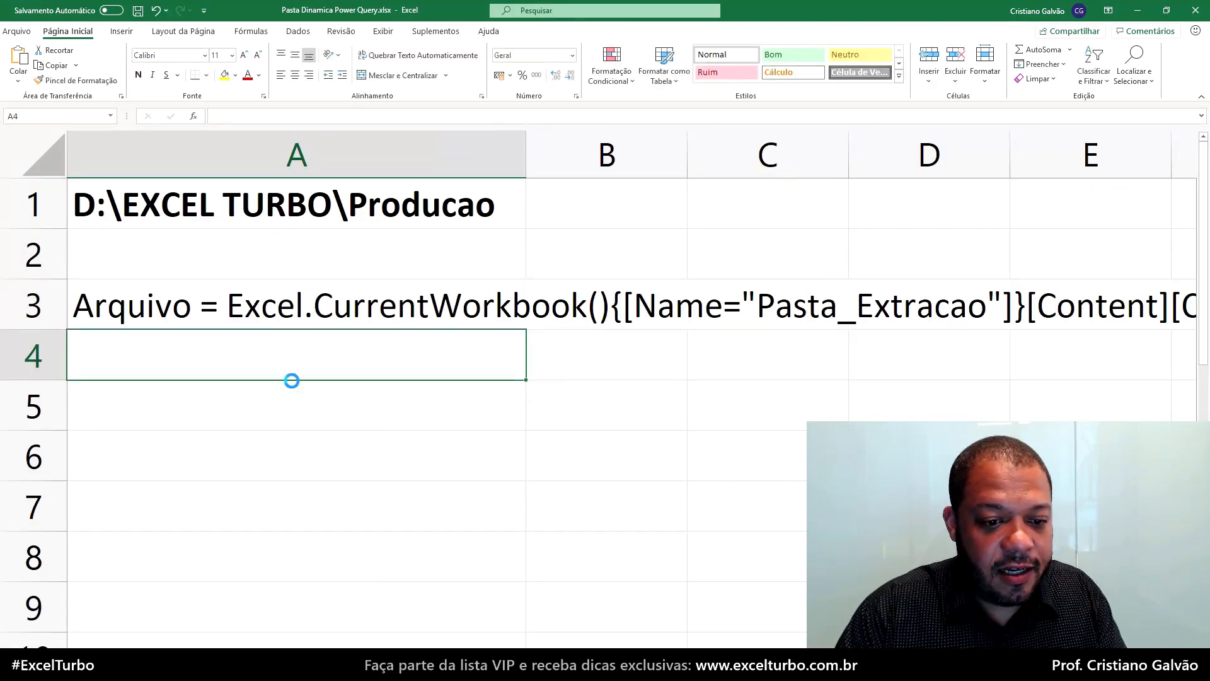
{"action": "scroll", "coordinate": [291, 380], "scroll_direction": "down", "scroll_amount": 1}
{"action": "scroll", "coordinate": [292, 380], "scroll_direction": "down", "scroll_amount": 3}
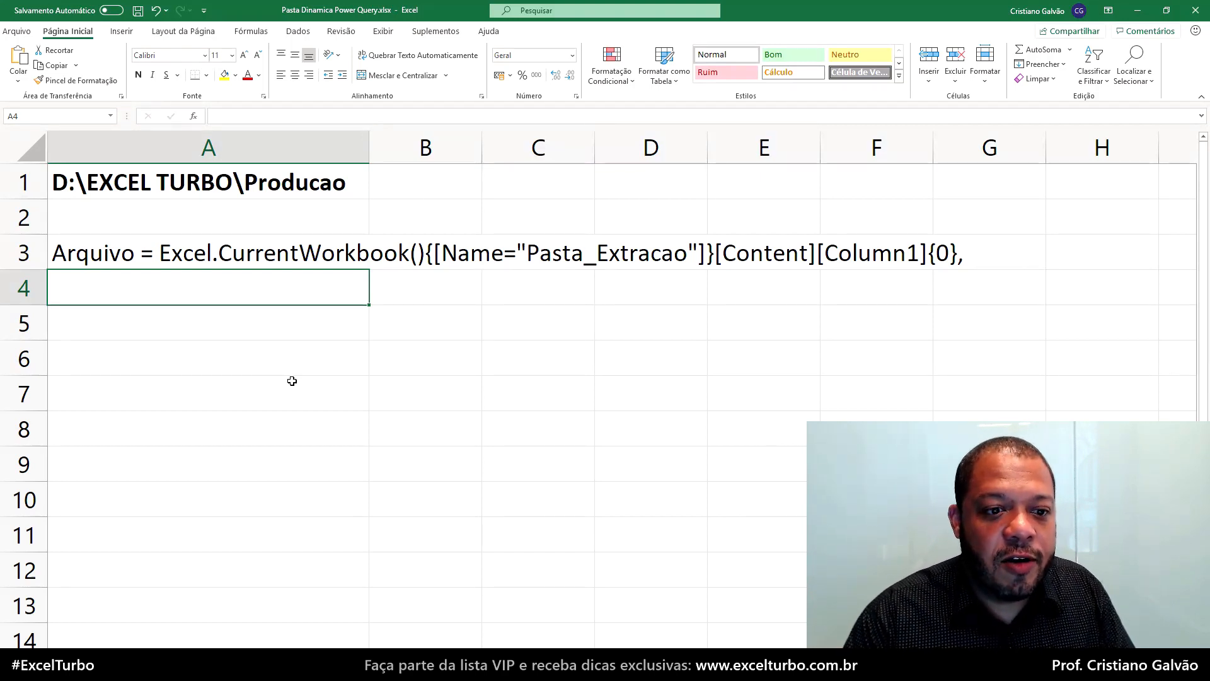
{"action": "left_click", "coordinate": [246, 192]}
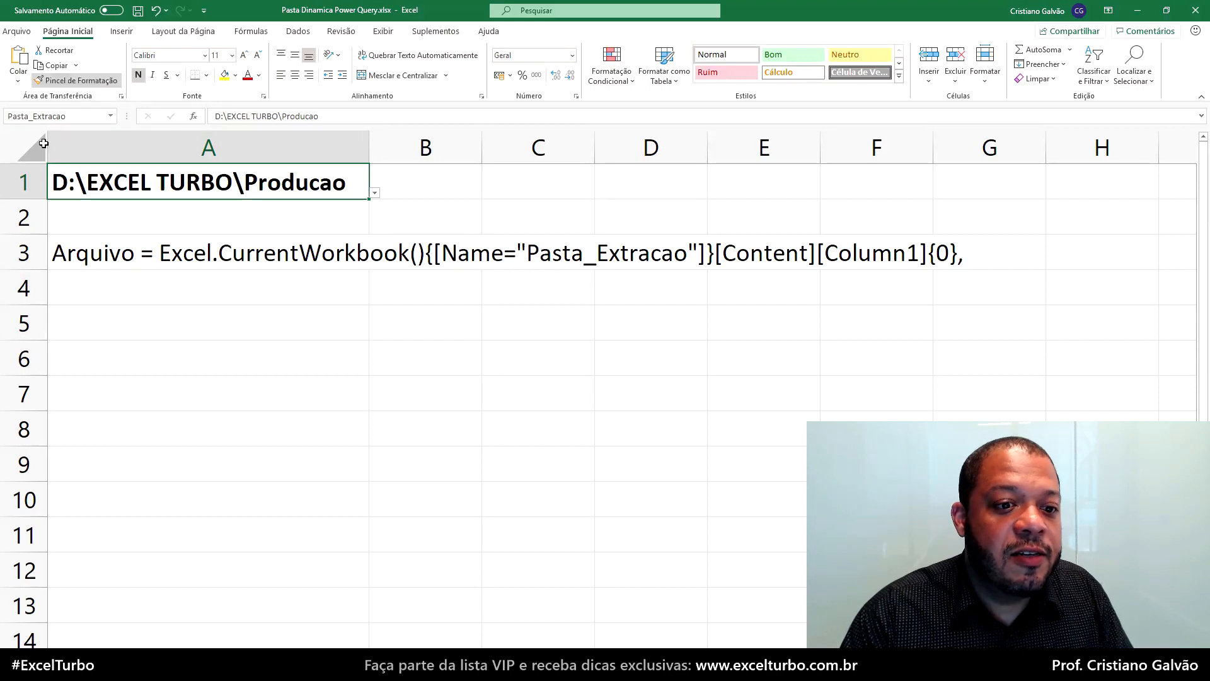